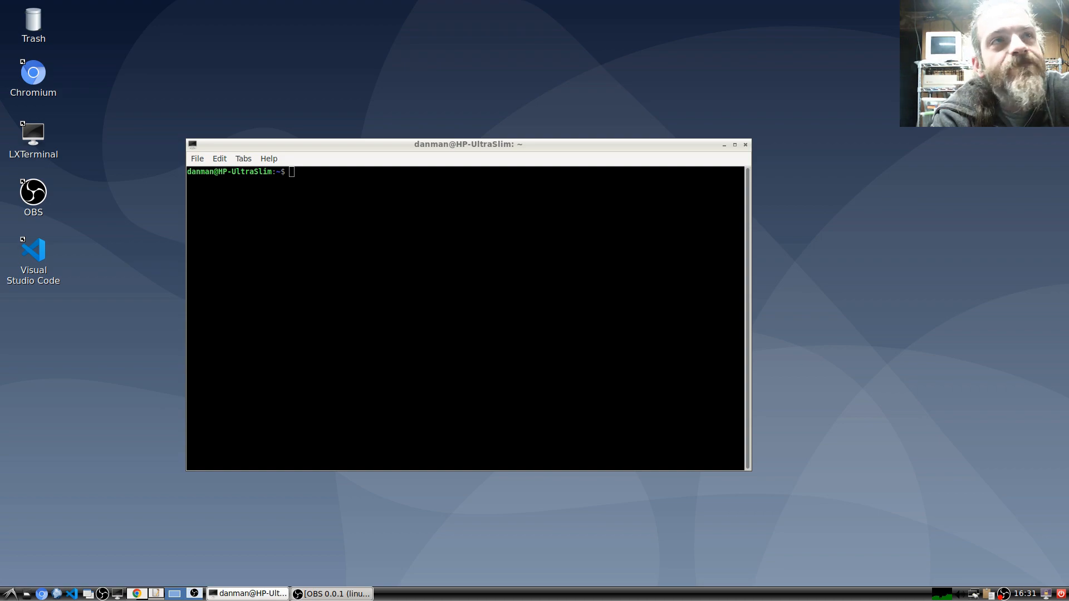
Switch to Chromium and search the web for "codeblocks debian".
click(486, 347)
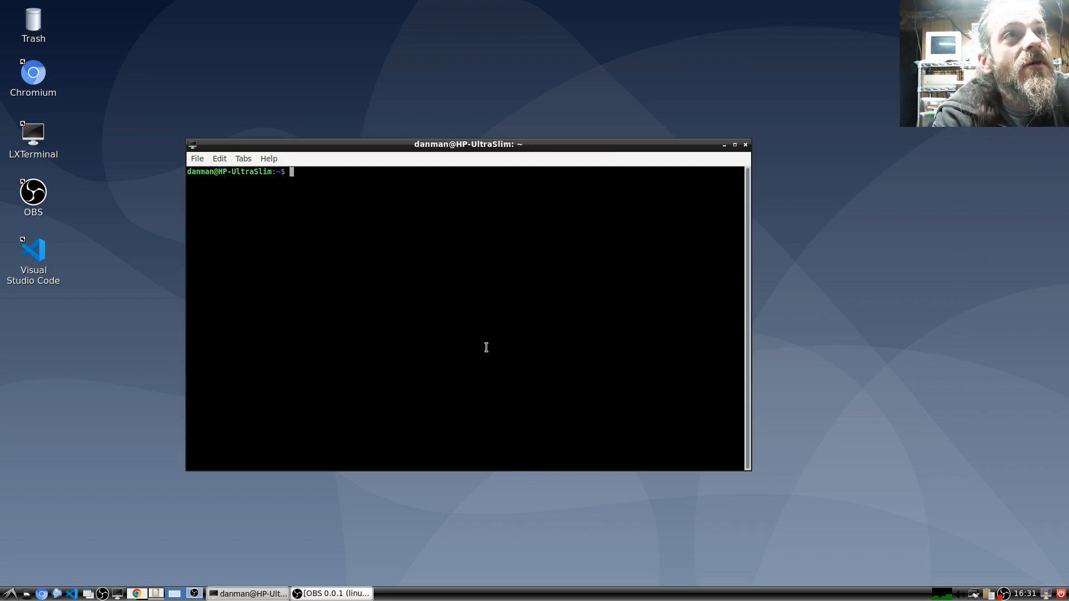
click(44, 596)
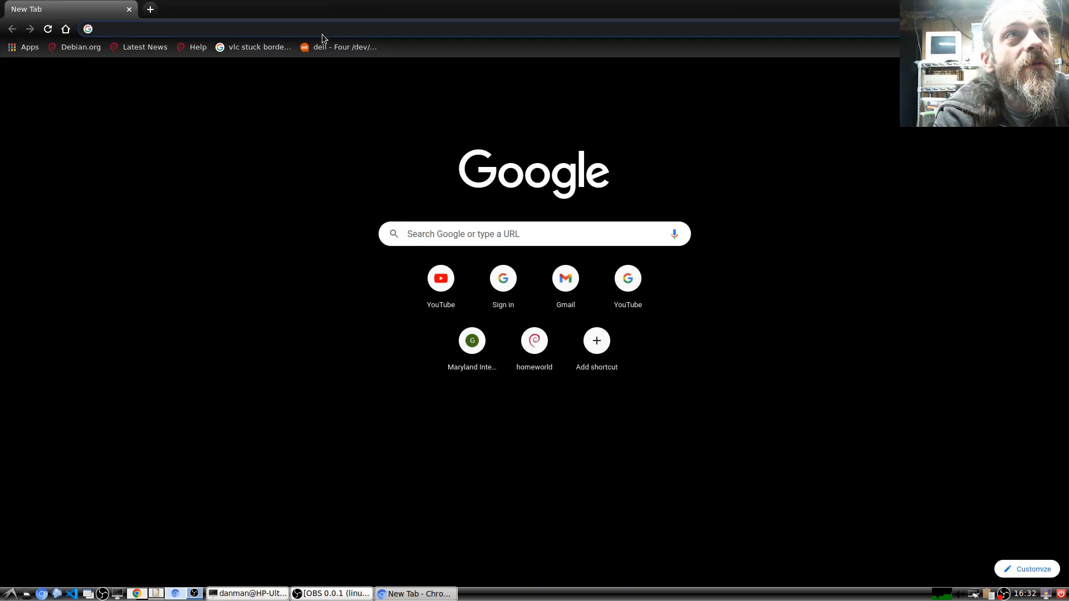
click(317, 33)
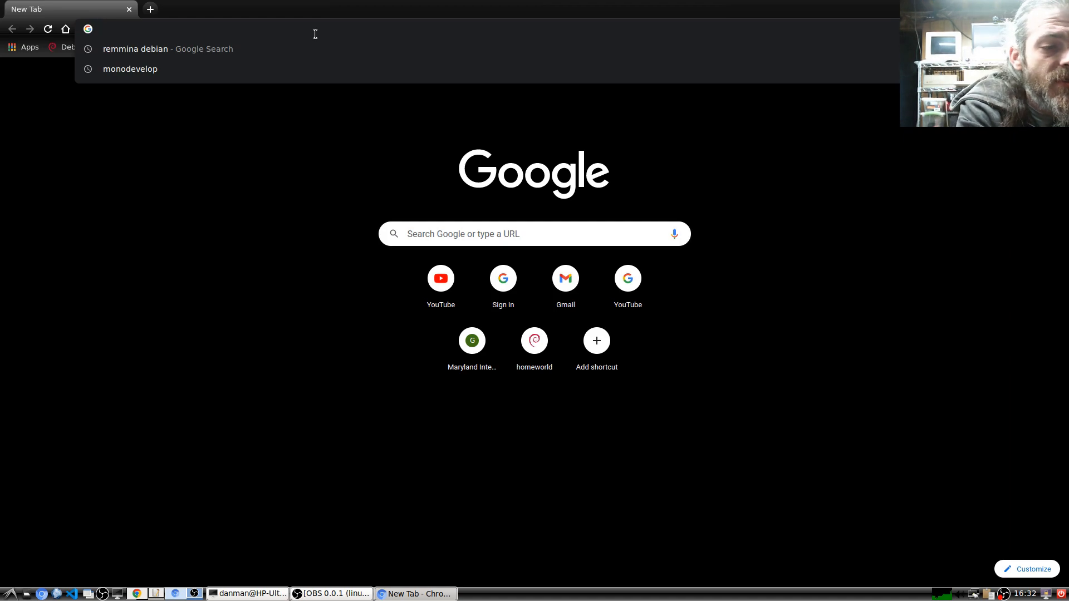
text(codebl)
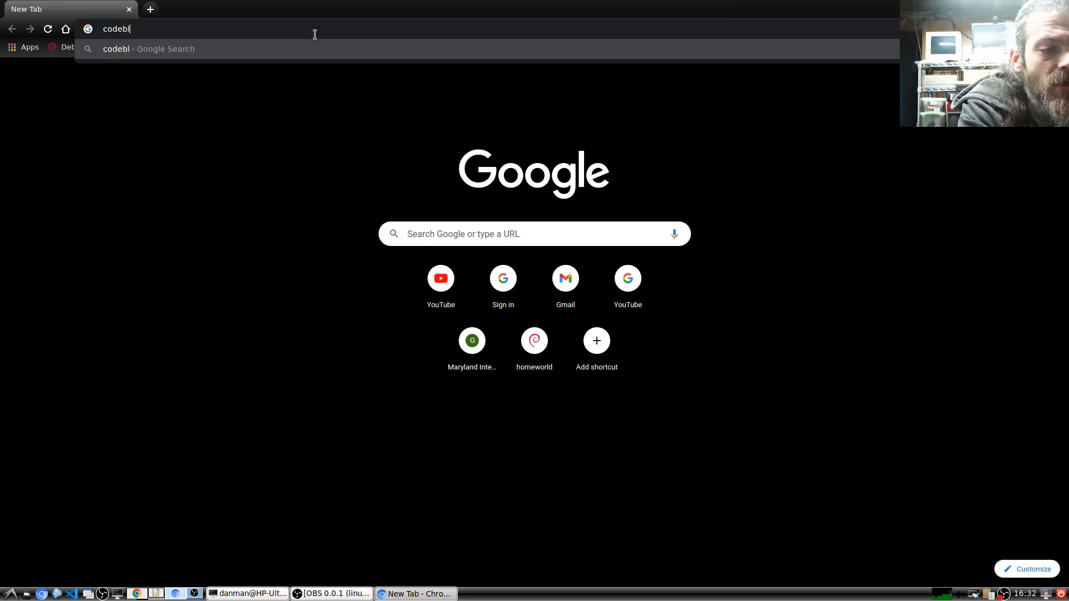
text(ocks d)
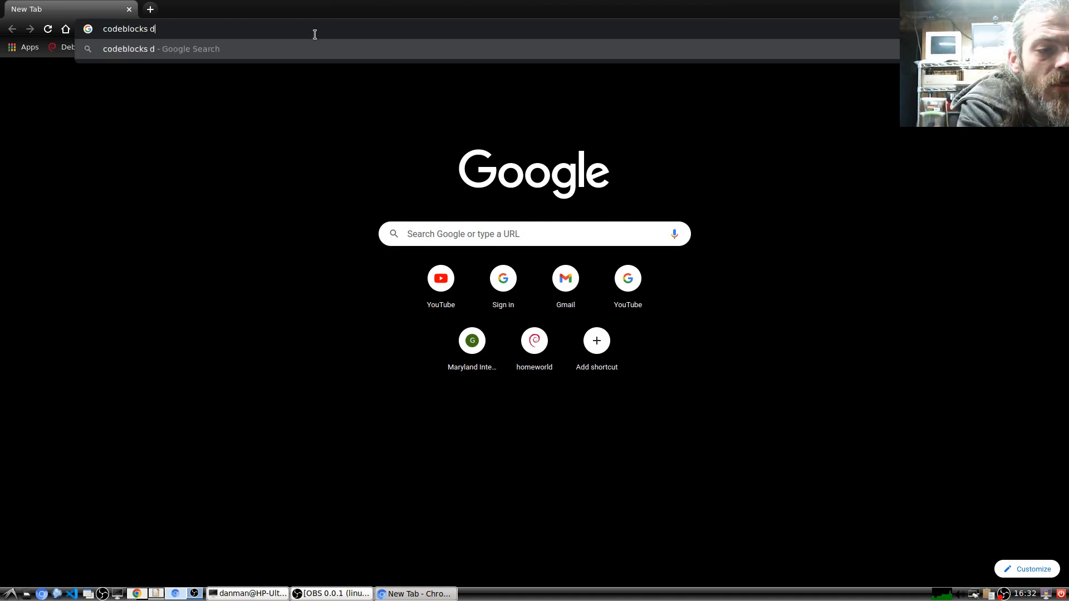
text(ebian)
key(Return)
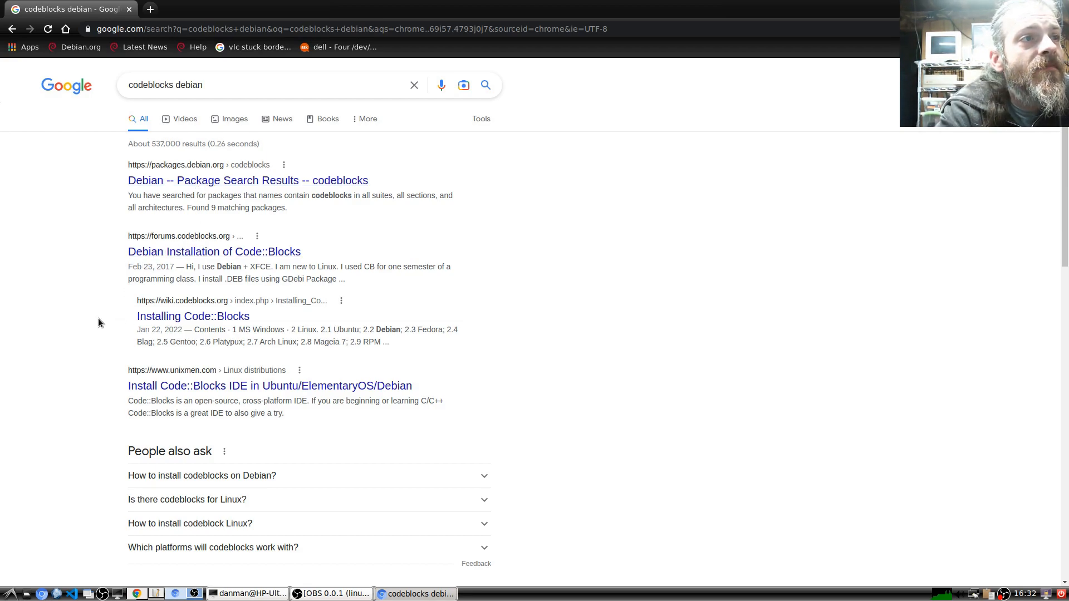
Open the Debian package search results for codeblocks and examine the versions offered for each release.
scroll(75, 343, down, 1)
scroll(75, 339, down, 6)
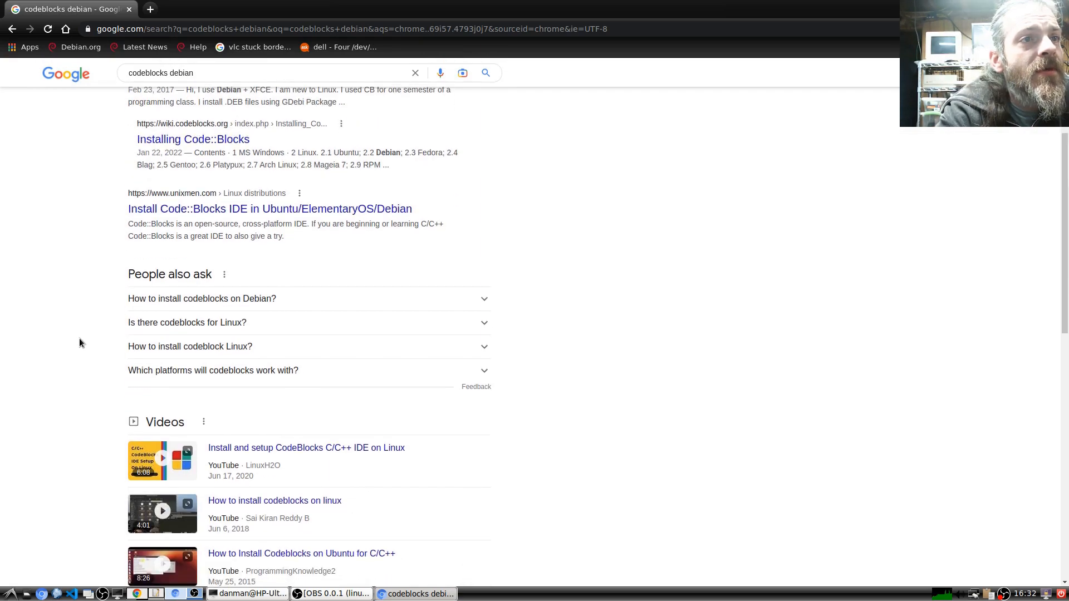
scroll(76, 339, up, 6)
click(171, 182)
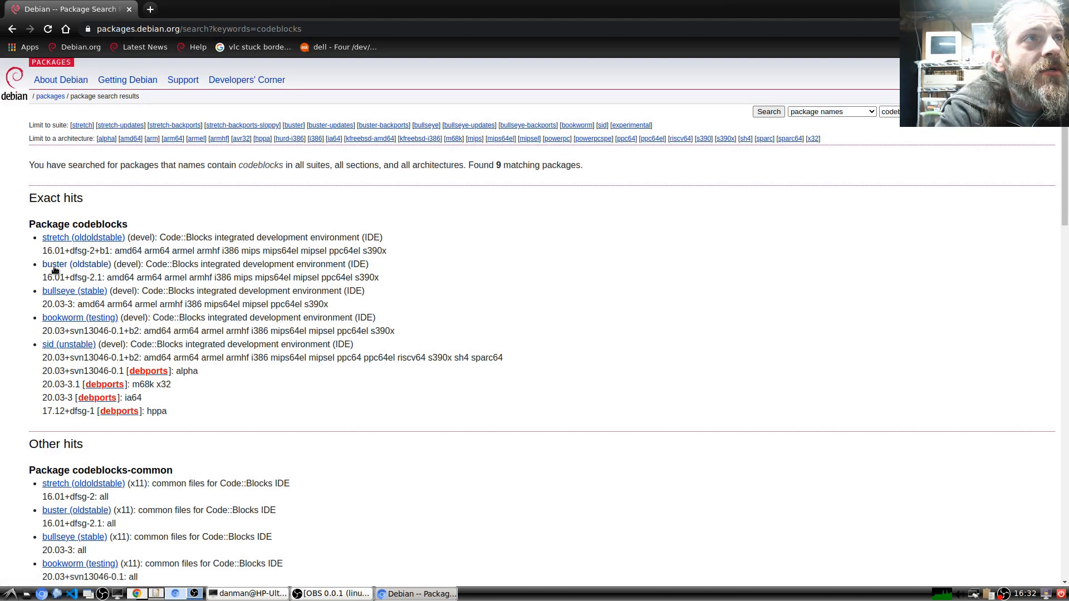
drag(48, 278, 58, 277)
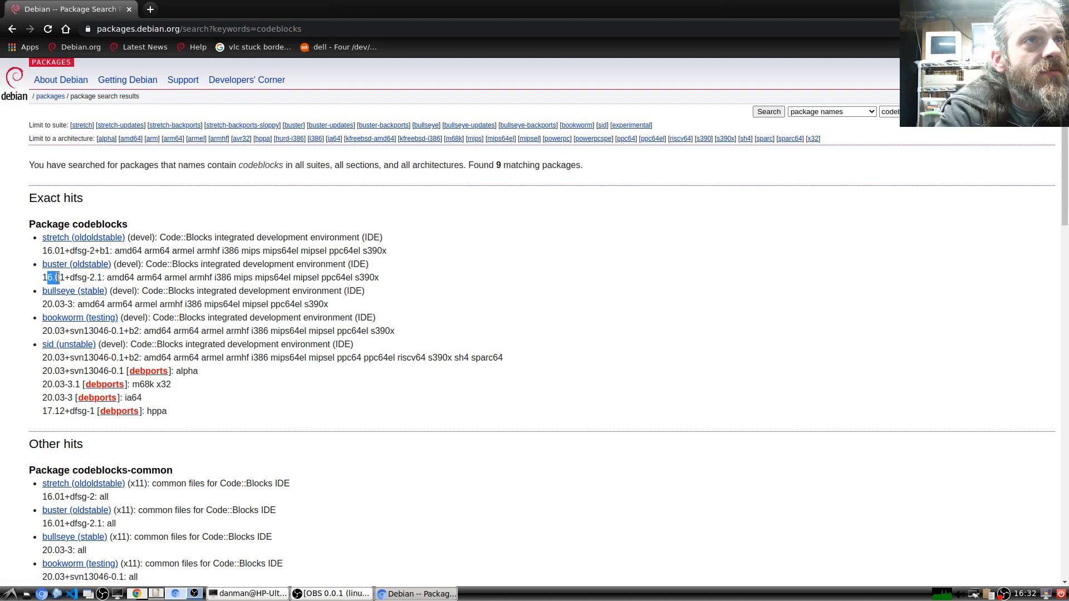
click(55, 278)
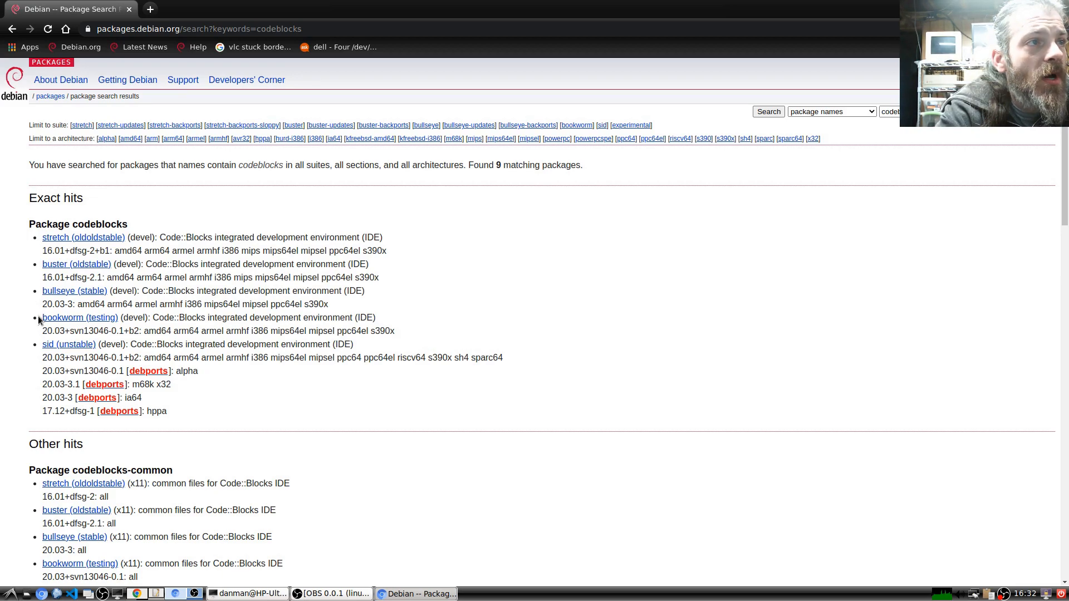
scroll(44, 375, down, 2)
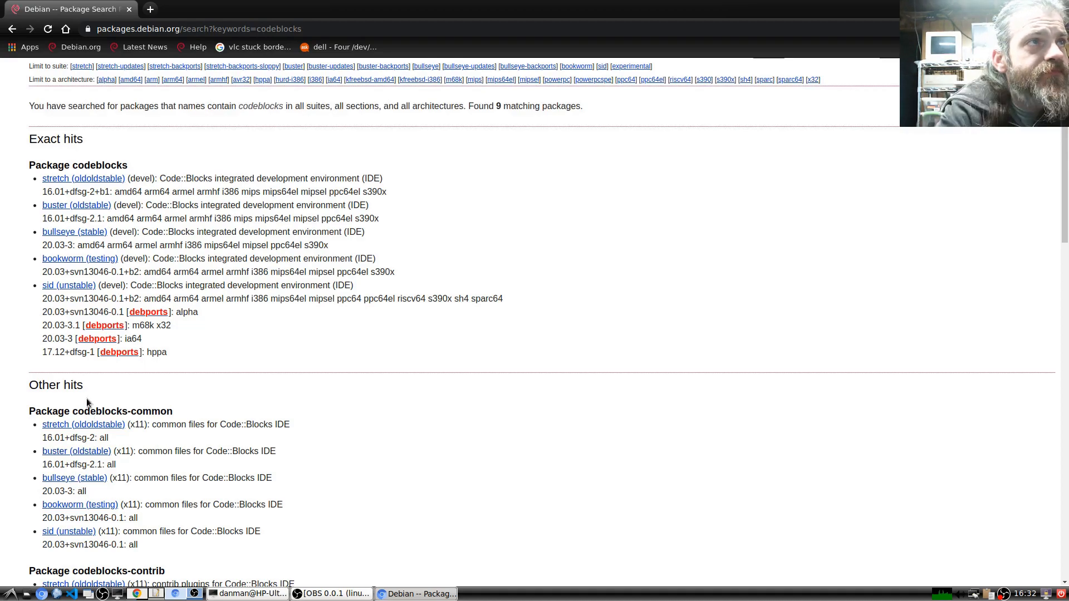
scroll(86, 399, down, 3)
scroll(84, 402, up, 4)
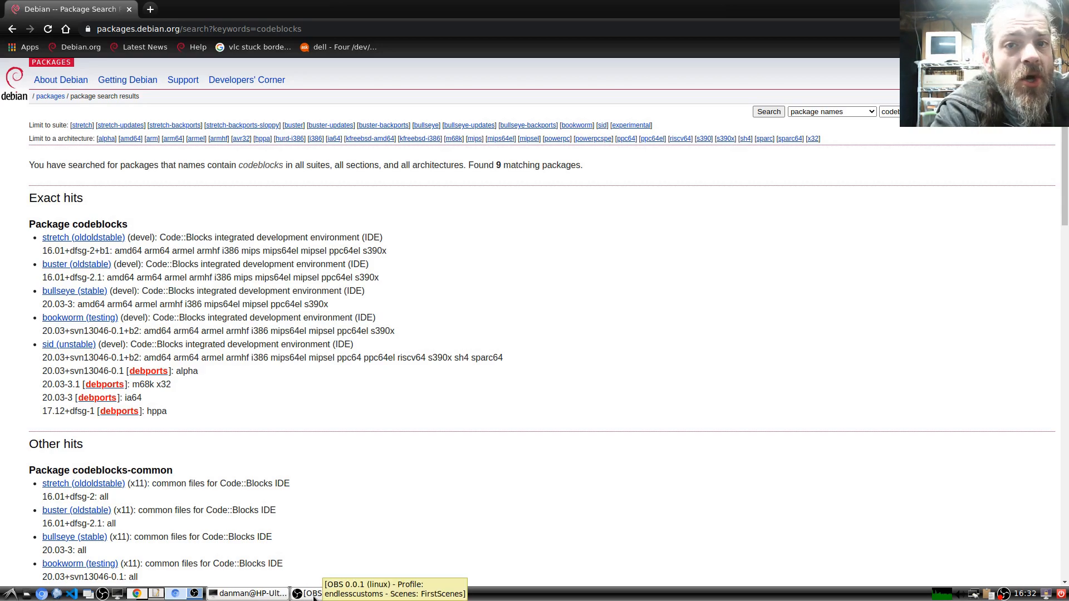
Switch to the terminal and refresh the package lists with sudo apt update, entering the account password.
click(257, 594)
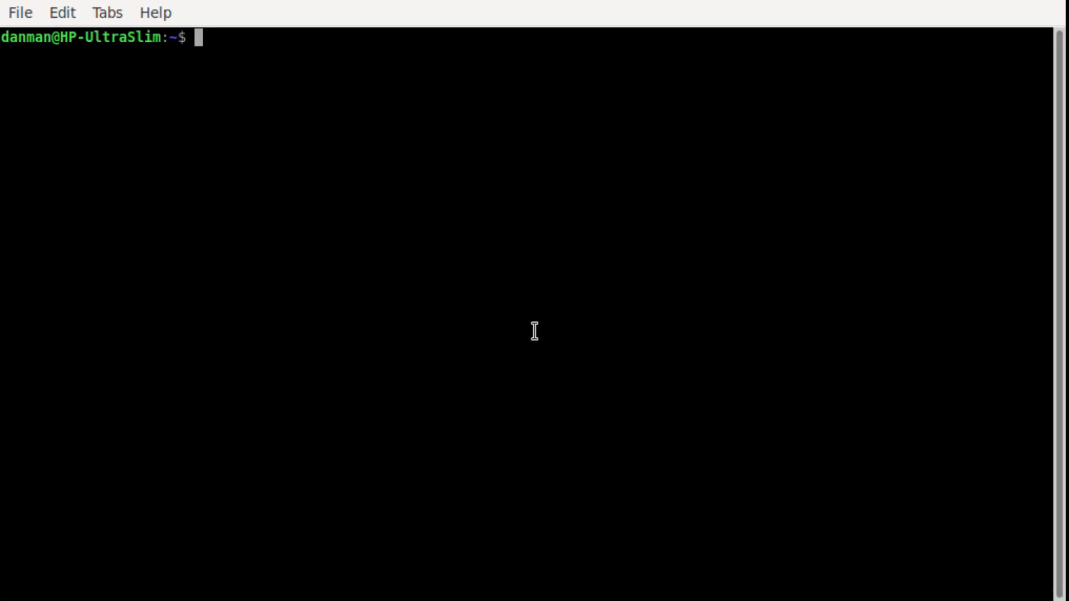
text(sudo ap)
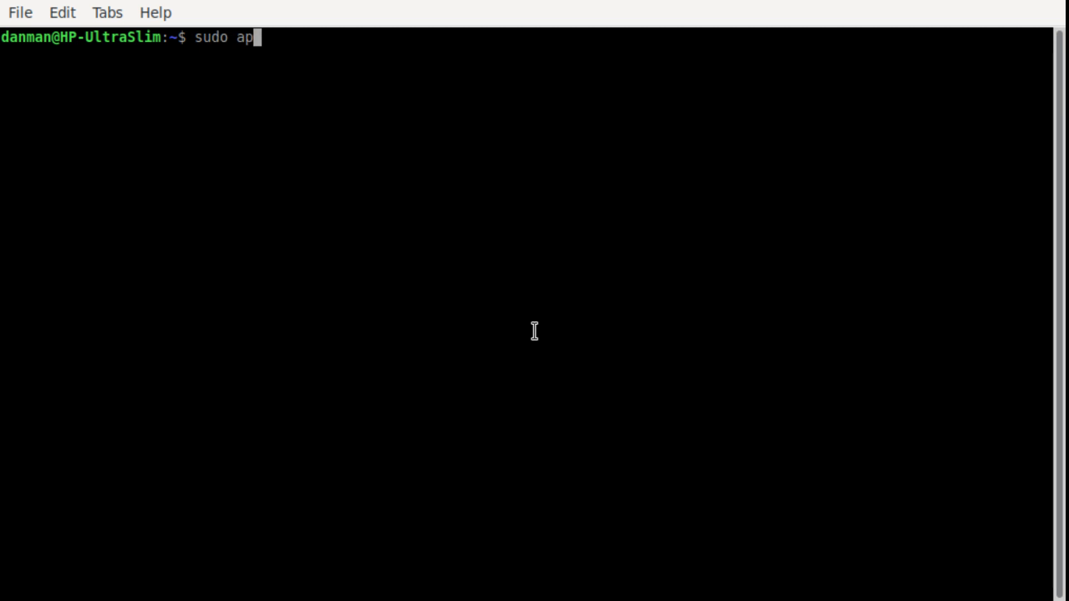
text(t update)
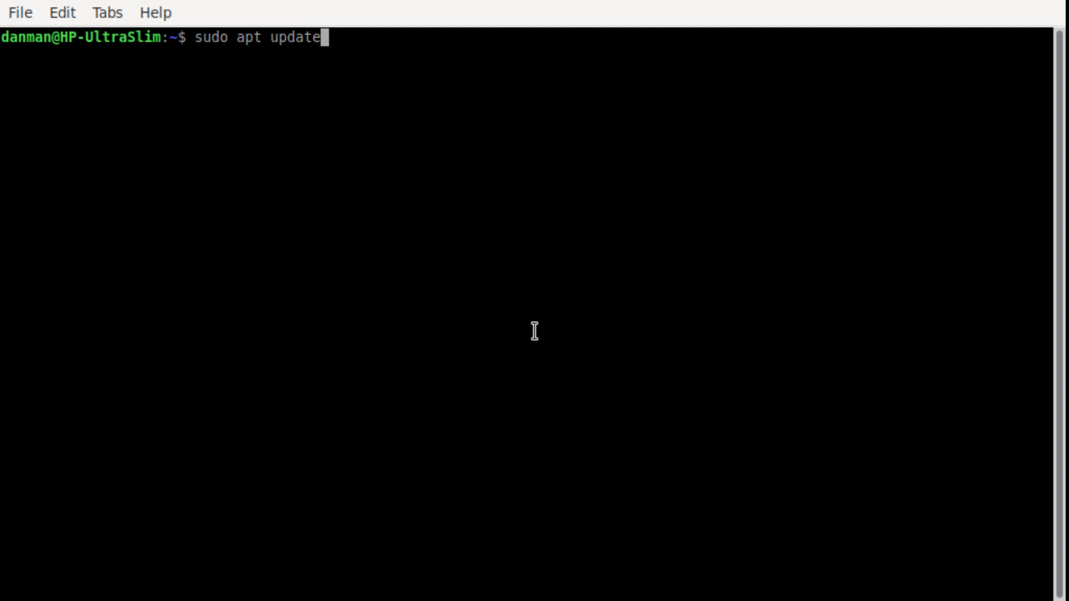
key(Return)
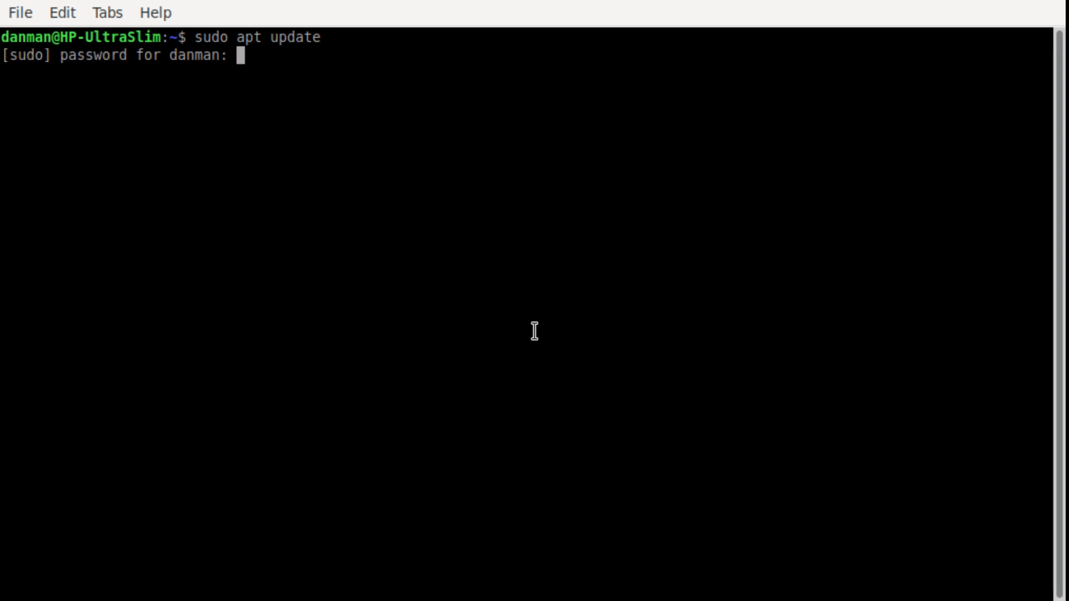
key(Return)
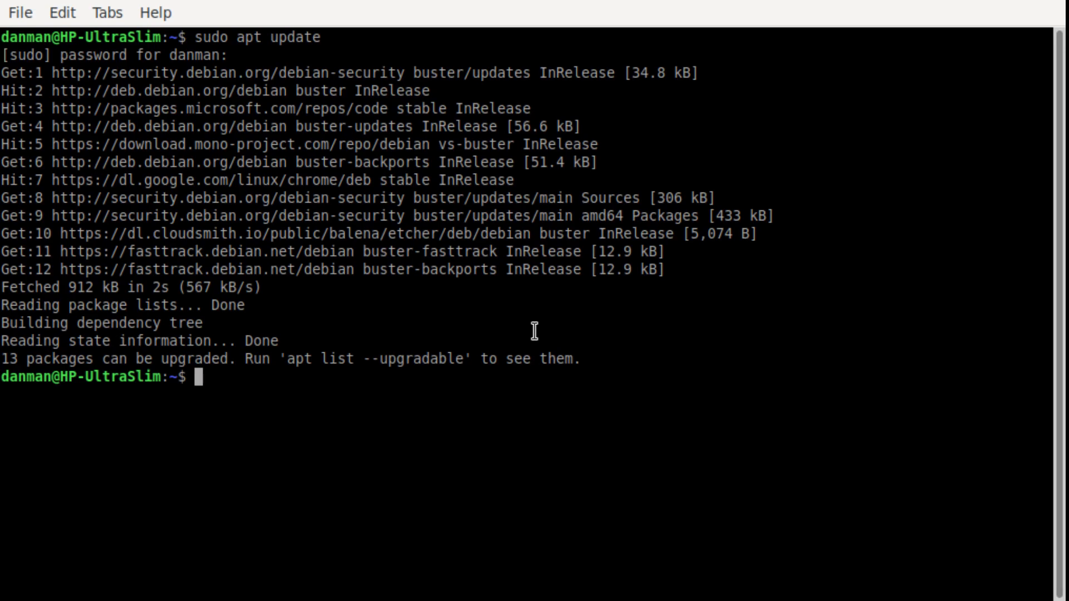
Install Code::Blocks with sudo apt install codeblocks and agree to the additional packages.
text(sudo apt )
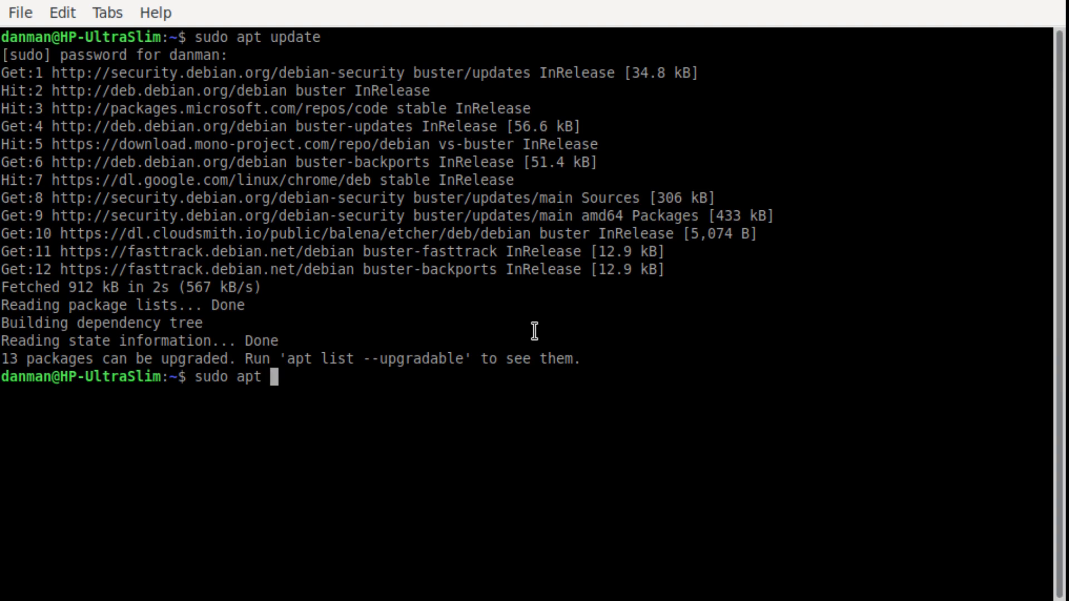
text(install )
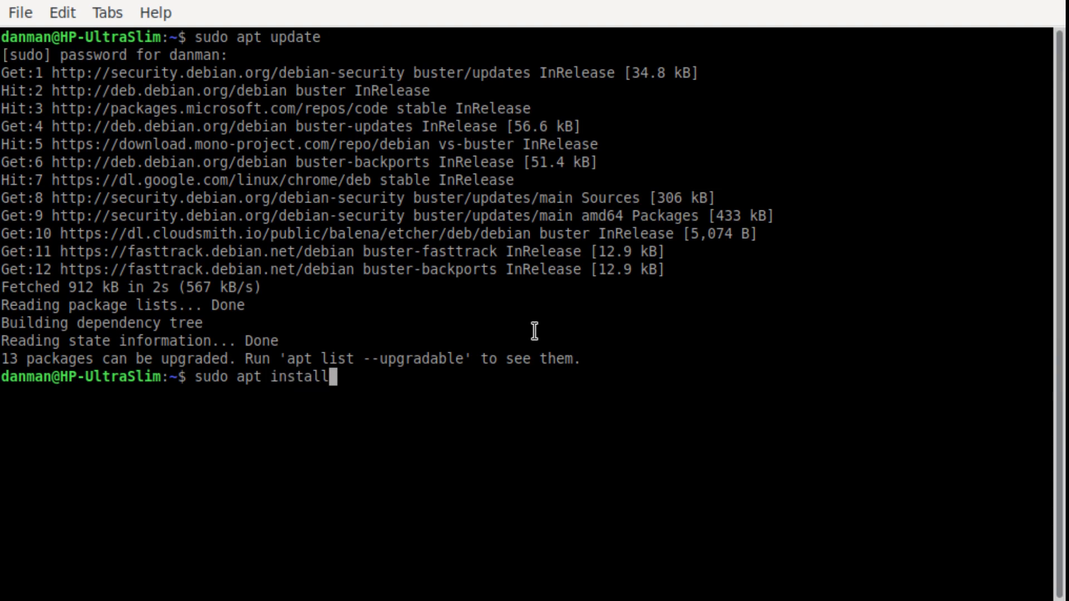
text(codeblocks)
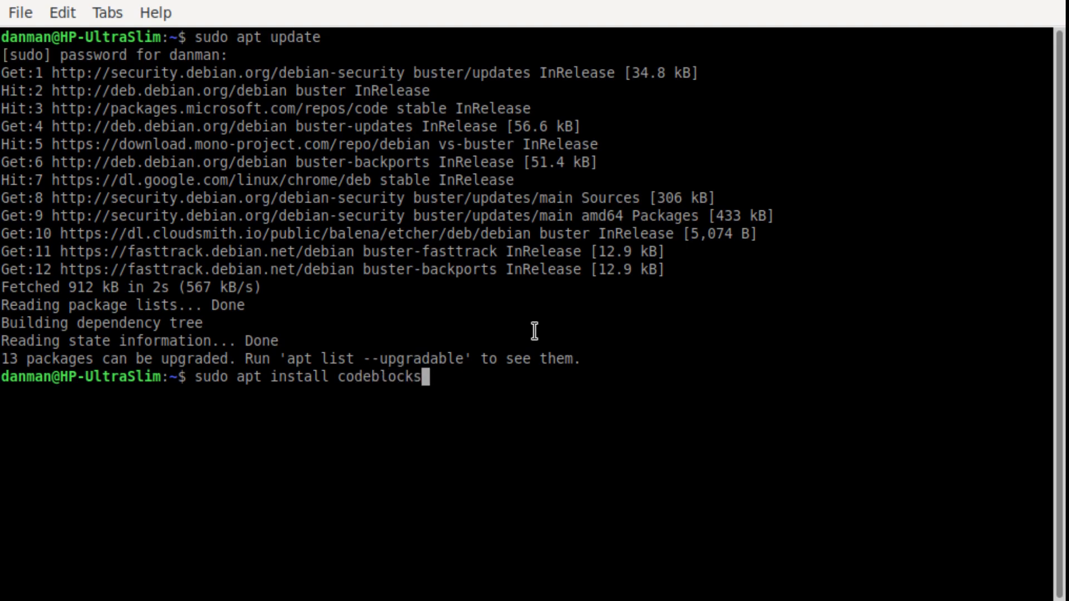
key(Return)
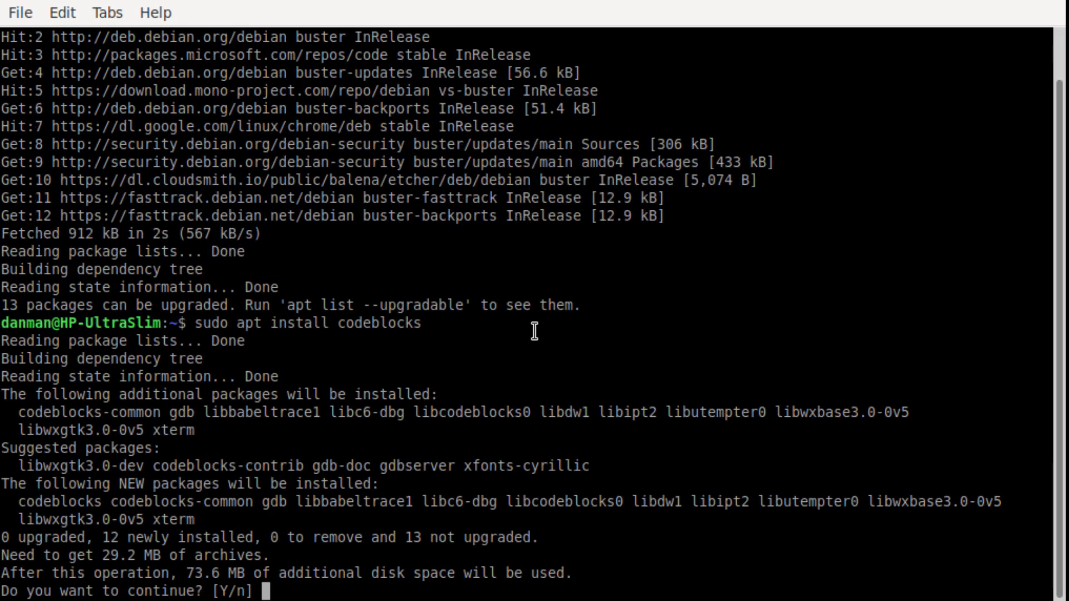
text(y)
key(Return)
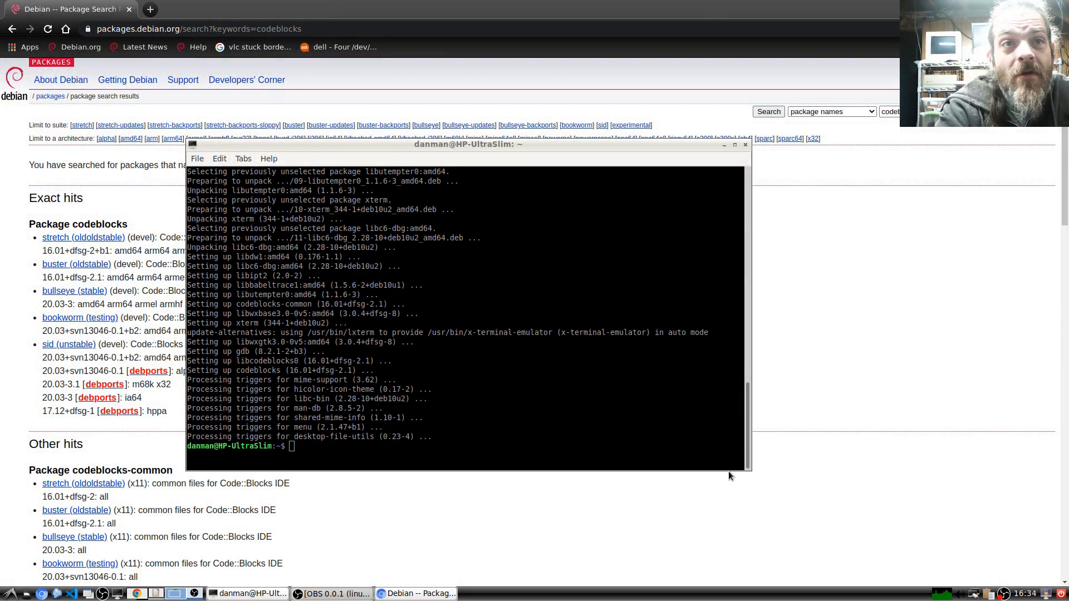
Launch Code::Blocks IDE and accept GNU GCC Compiler as the default compiler.
click(9, 593)
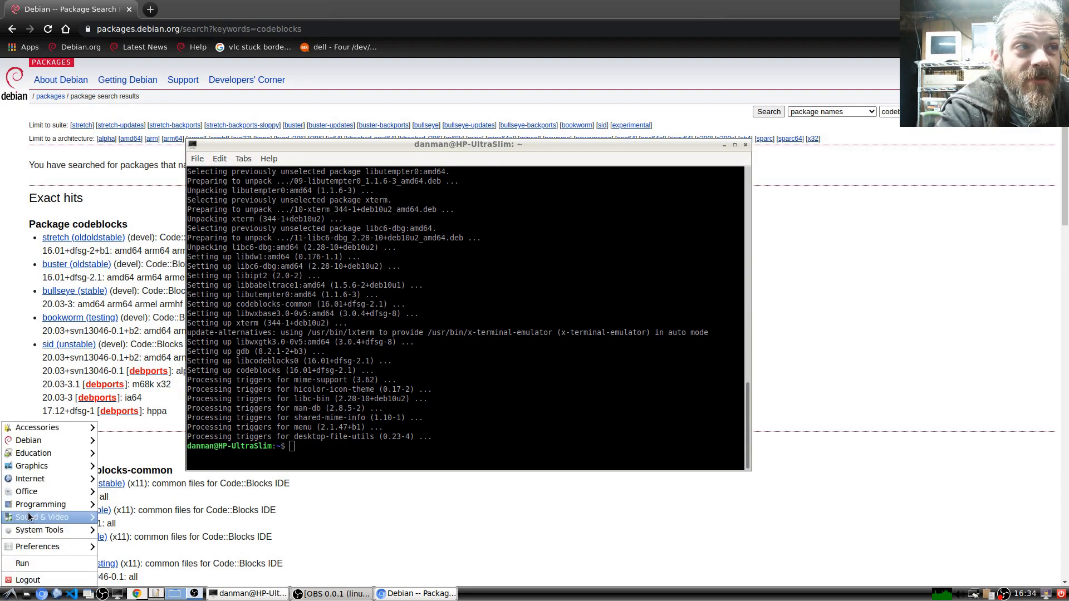
mouse_move(43, 504)
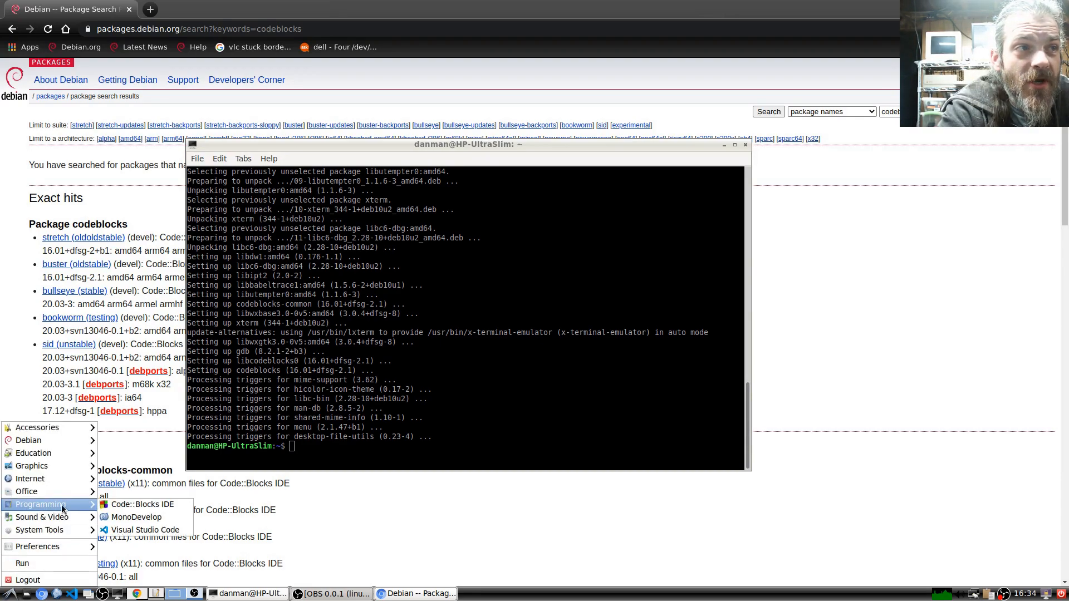
click(145, 506)
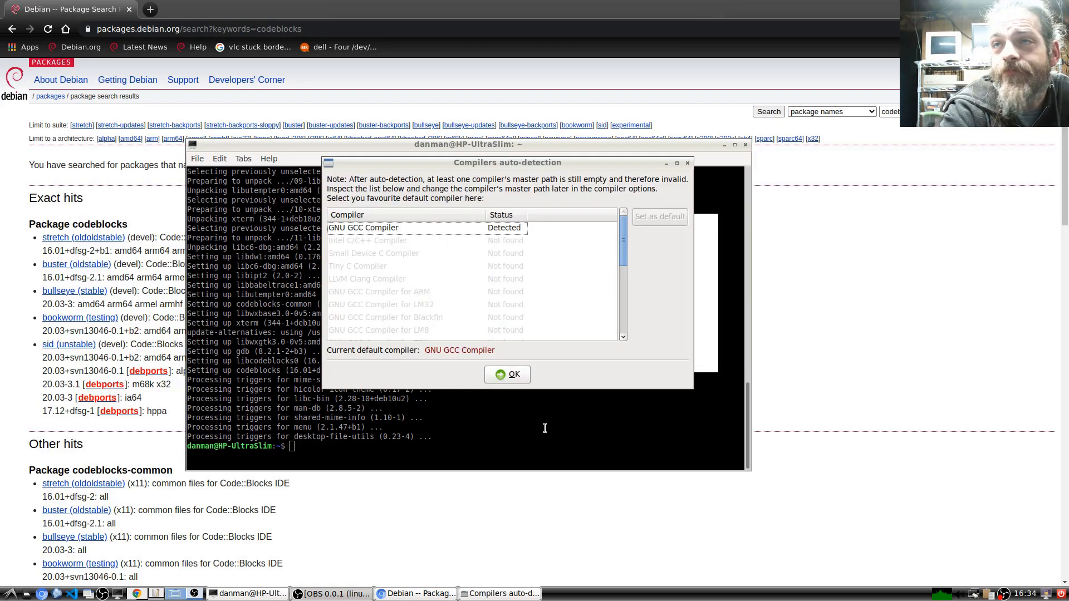
click(401, 229)
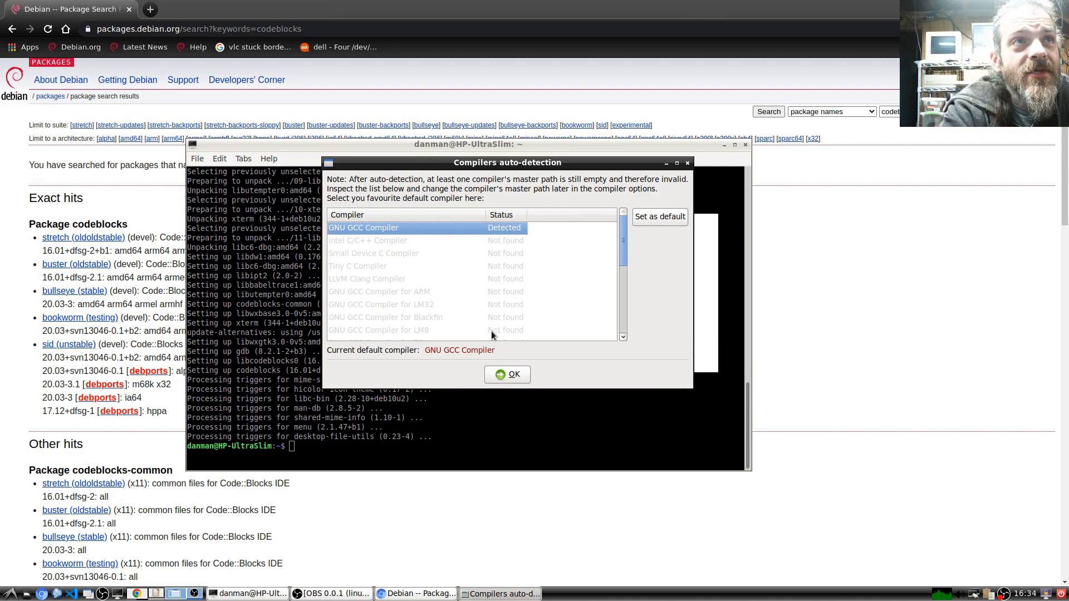
click(511, 381)
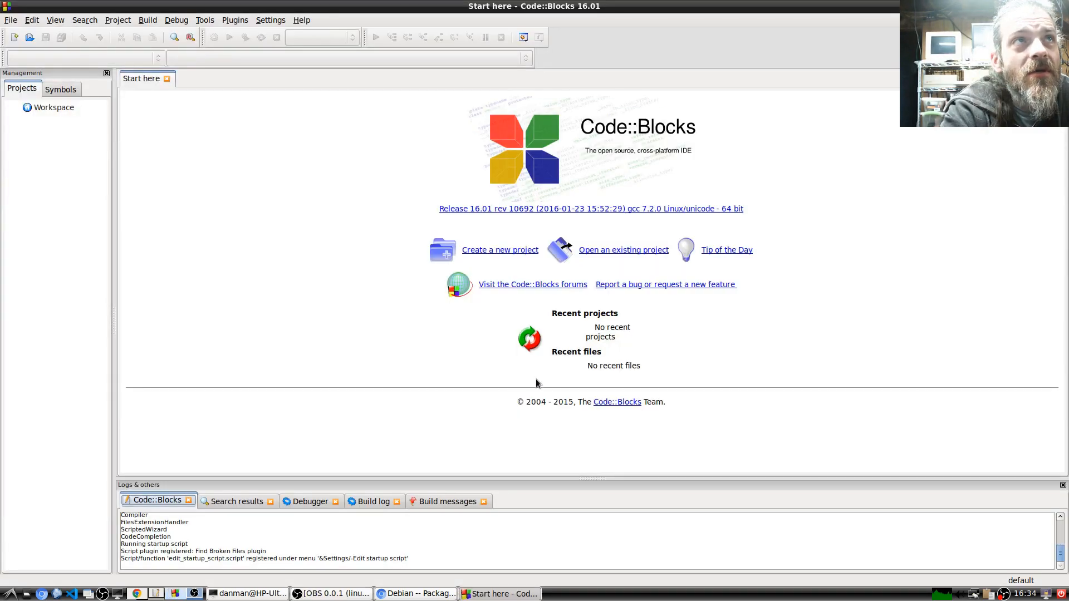
Open the environment settings and examine the Colours, Docking system and View pages, including the toggle layout choices.
click(271, 22)
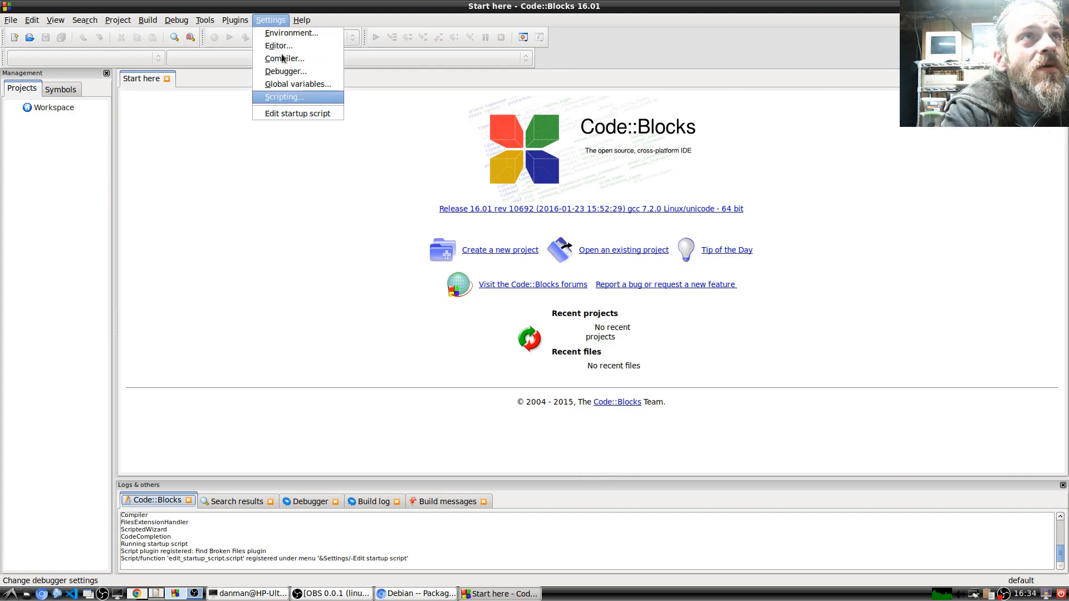
click(292, 32)
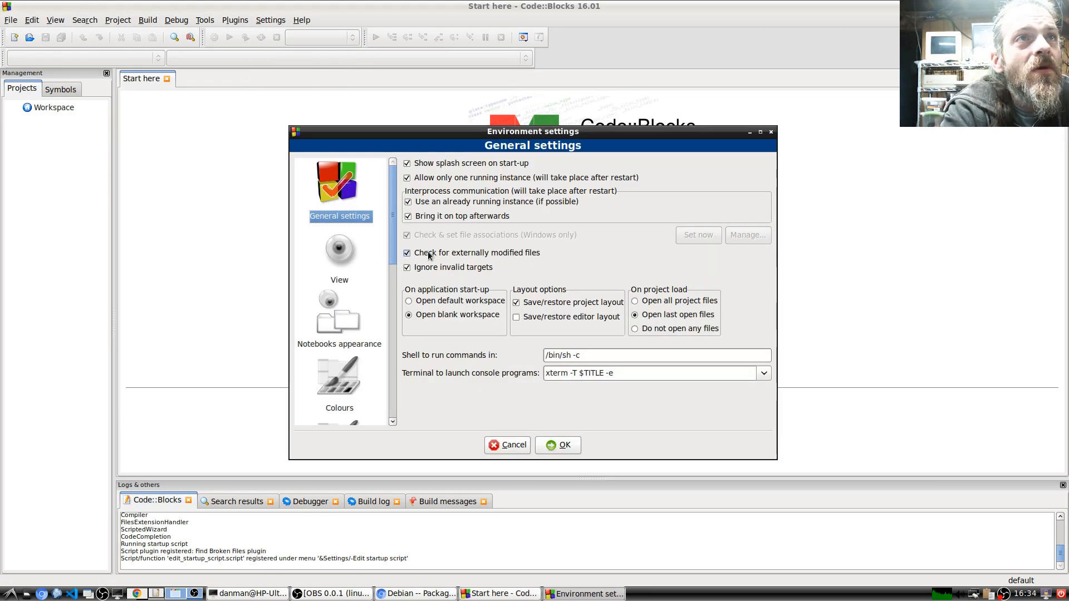
drag(390, 238, 393, 288)
click(354, 223)
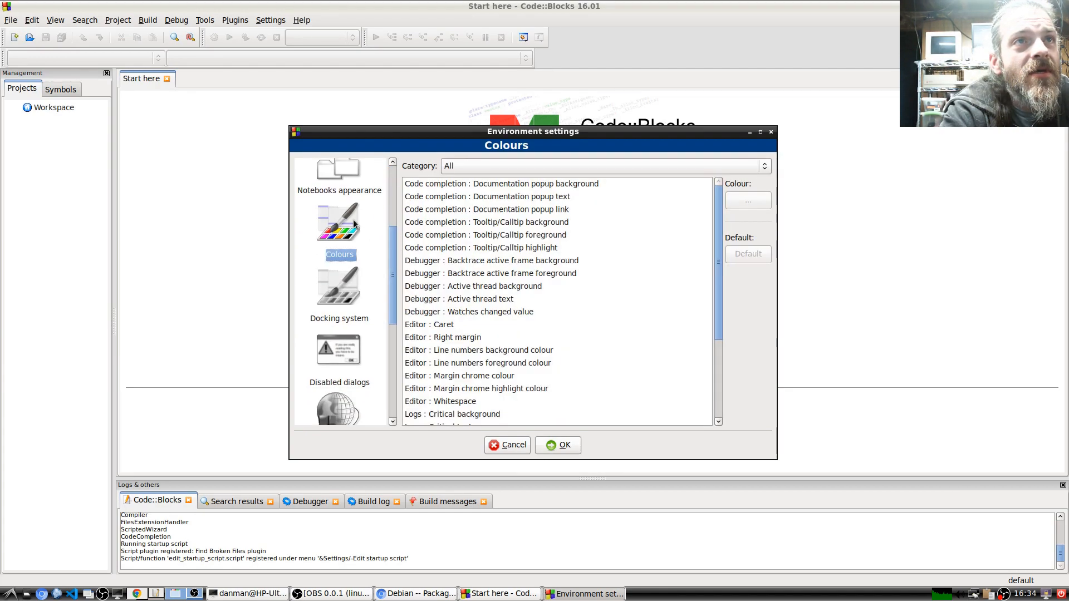
click(354, 279)
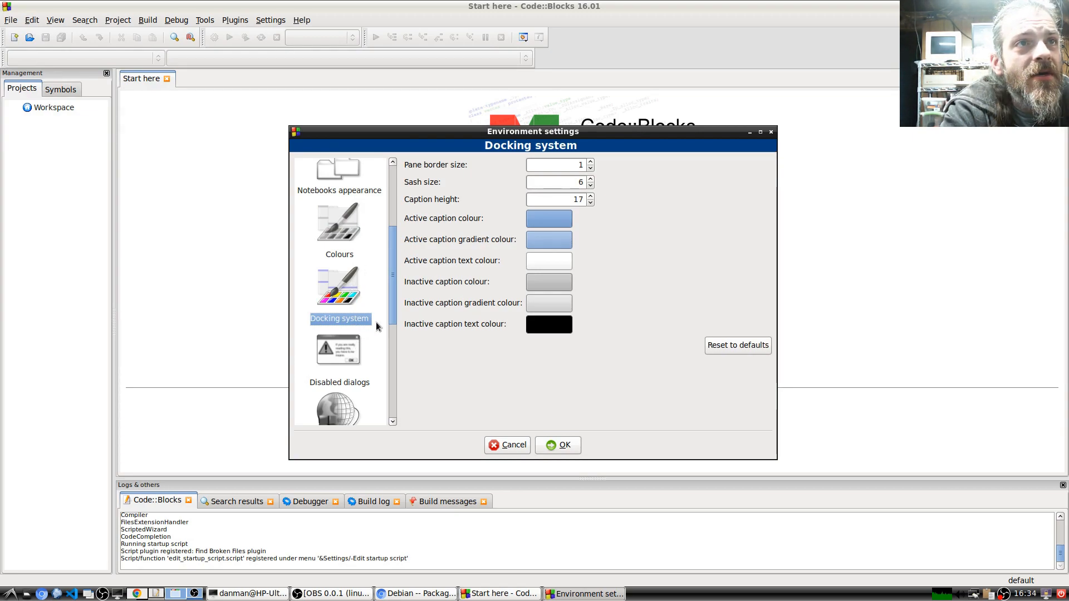
drag(392, 317, 396, 262)
click(344, 244)
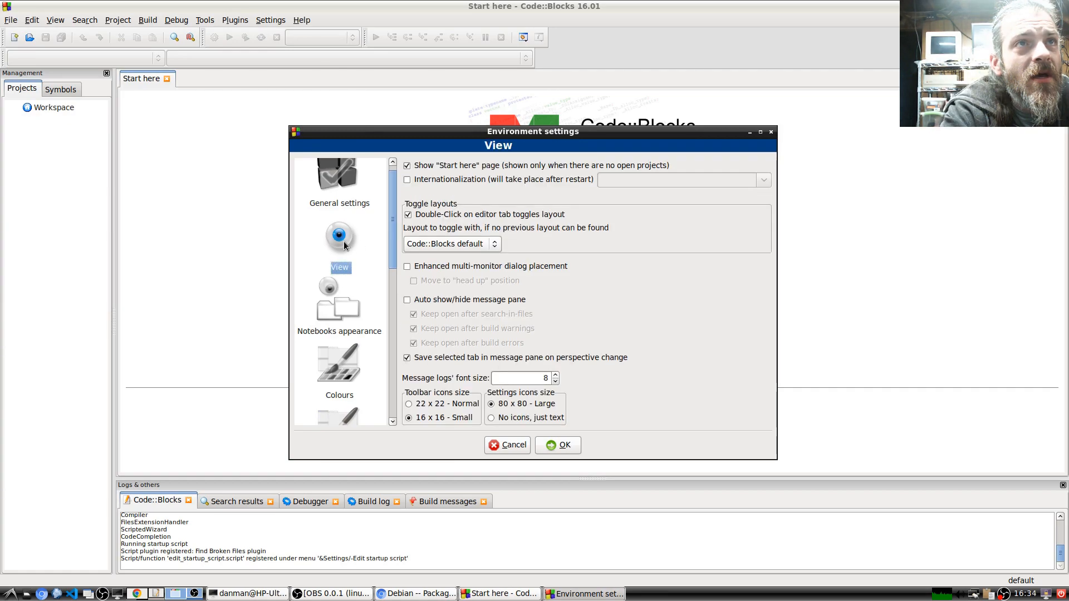
click(476, 242)
click(476, 243)
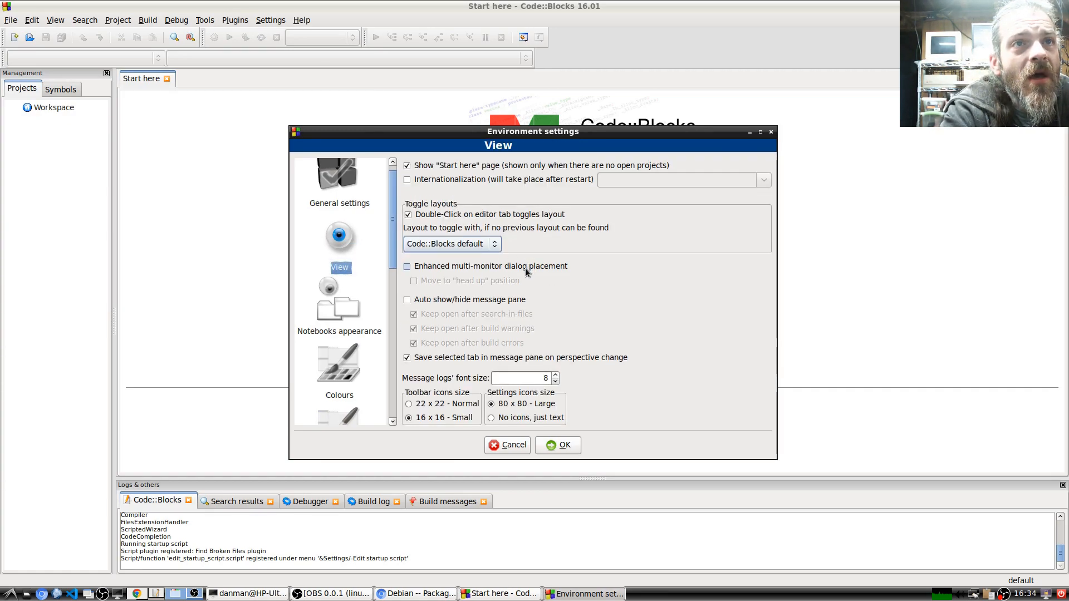
Review the General settings, Notebooks appearance, Colours and Docking system pages, and close the environment settings without saving.
click(356, 192)
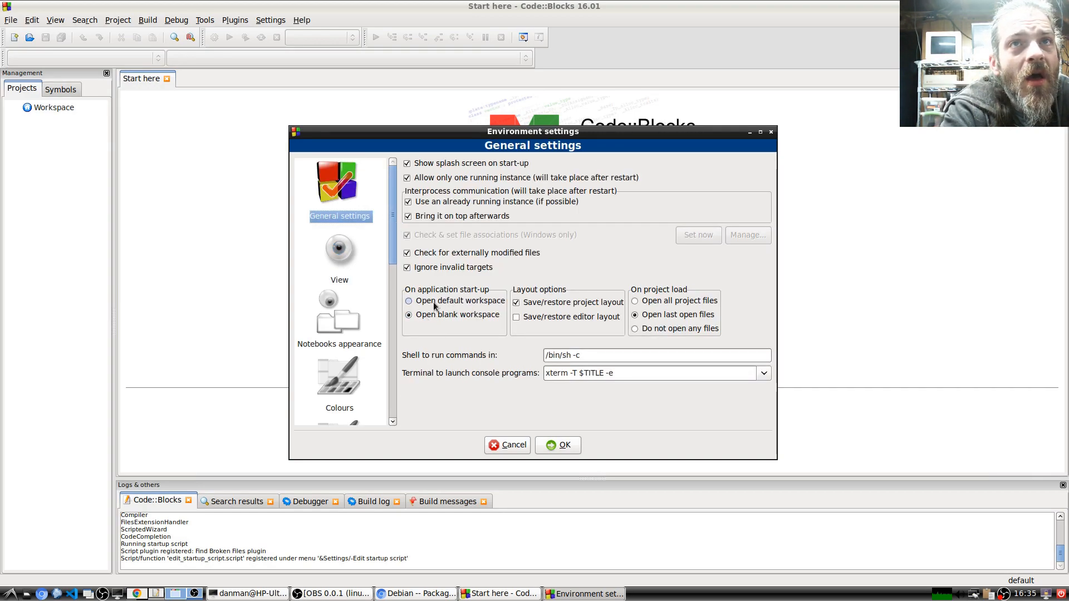
click(352, 330)
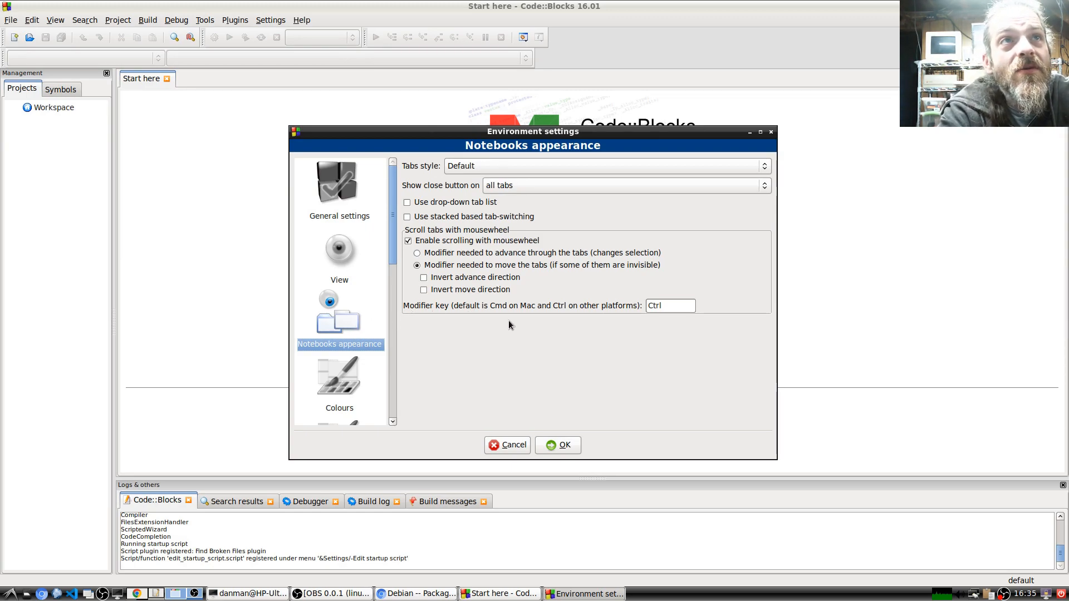
click(357, 373)
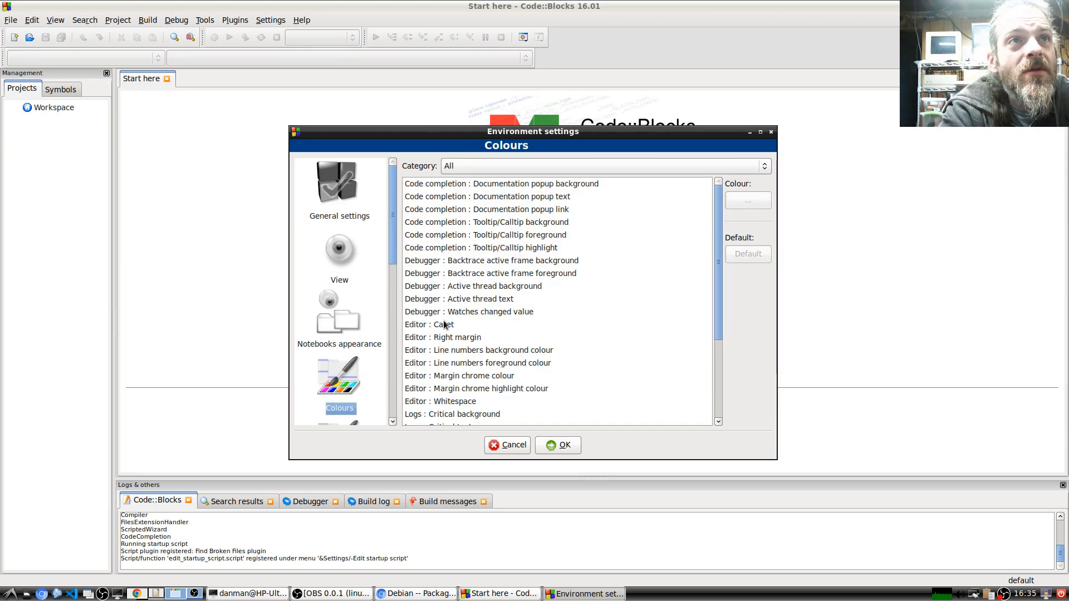
drag(716, 276, 715, 376)
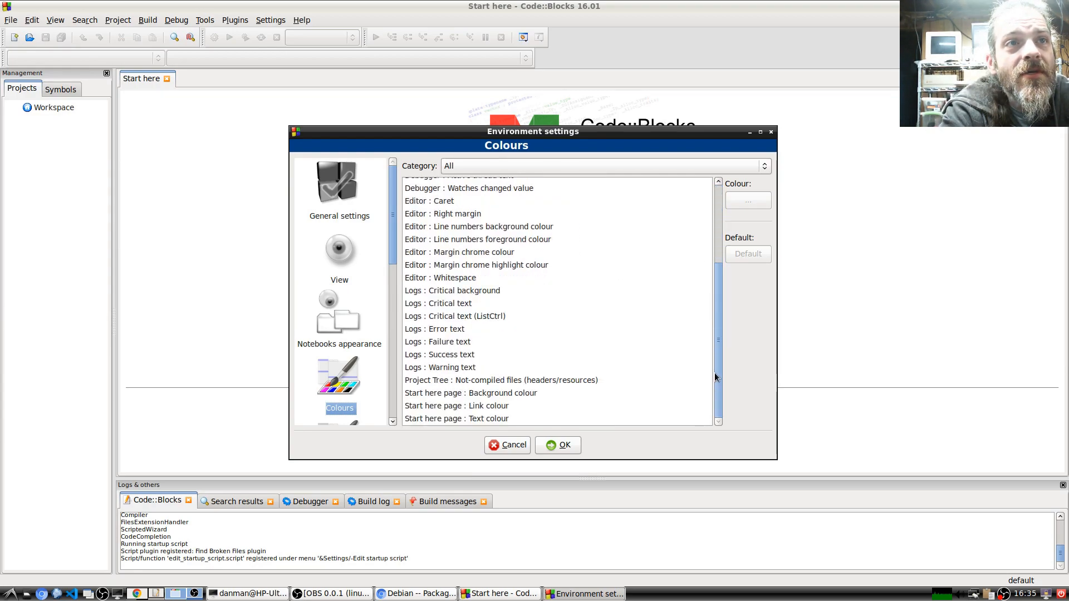
click(598, 168)
click(596, 168)
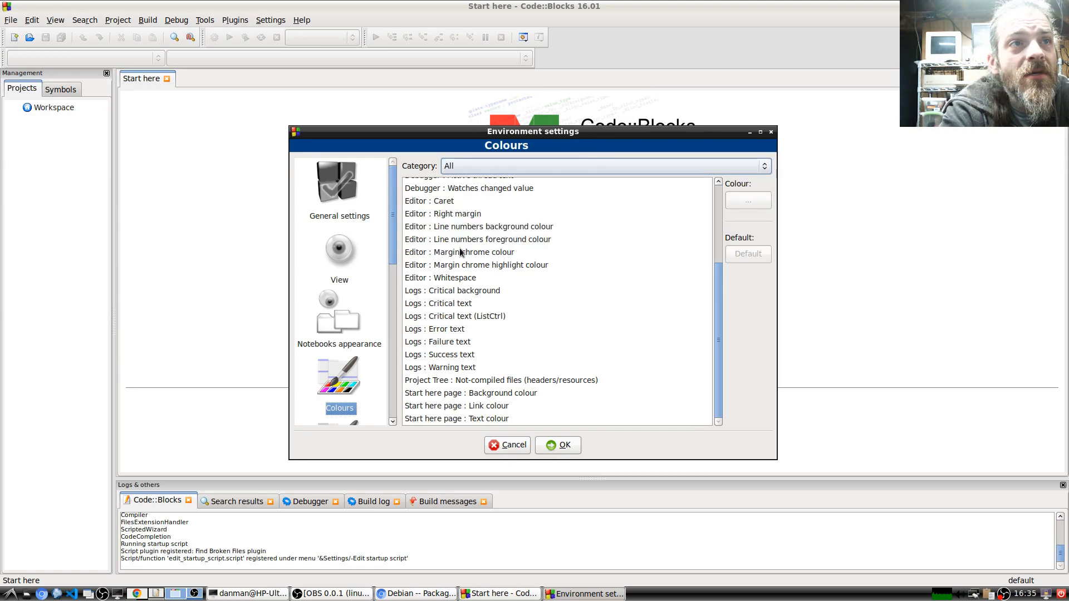
scroll(390, 273, down, 5)
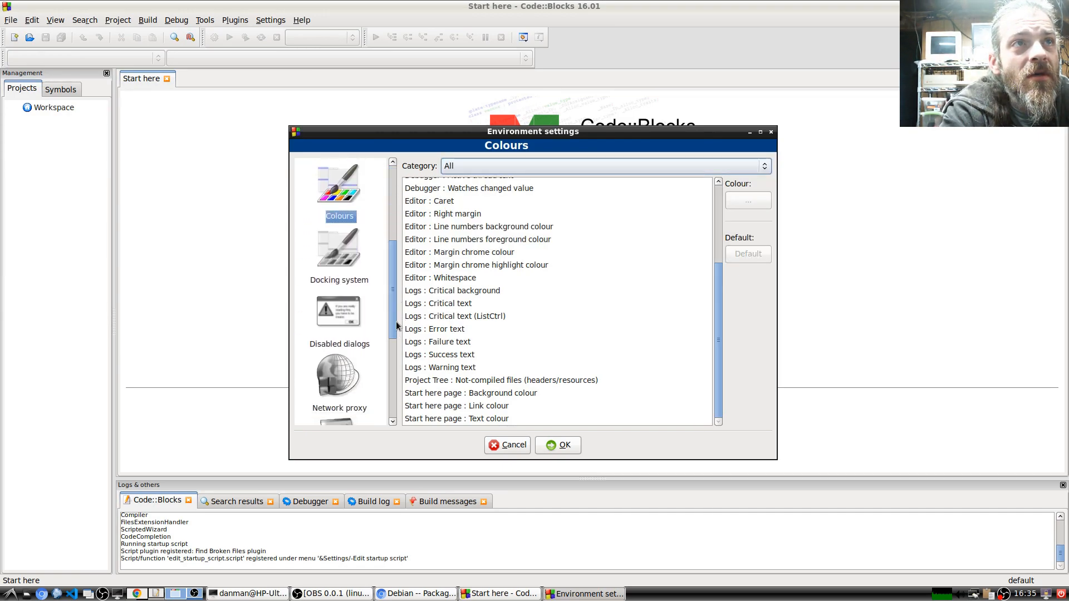
click(344, 259)
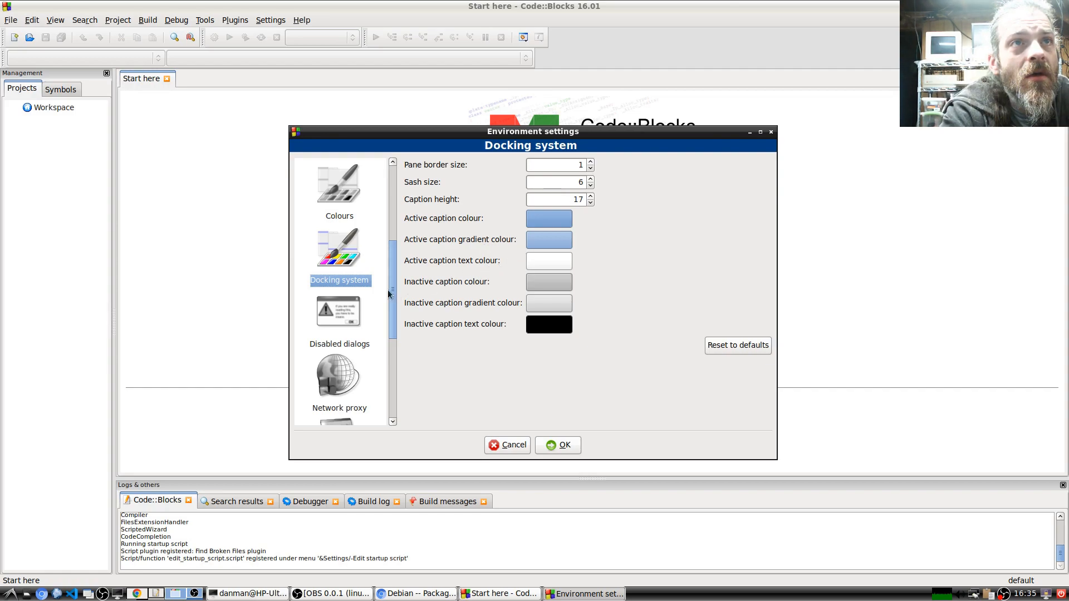
drag(391, 306, 392, 399)
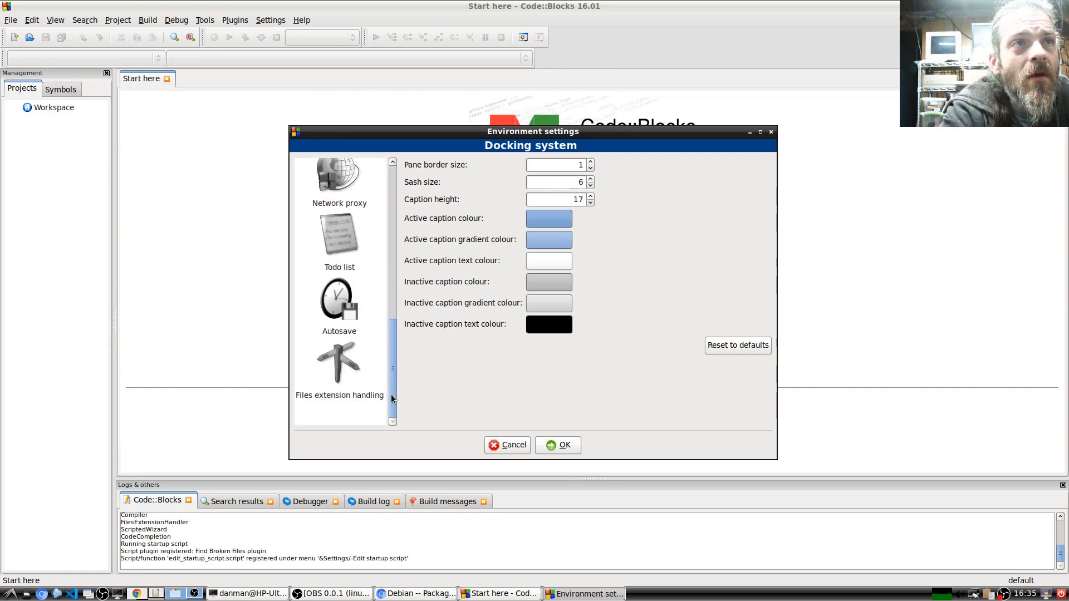
click(506, 450)
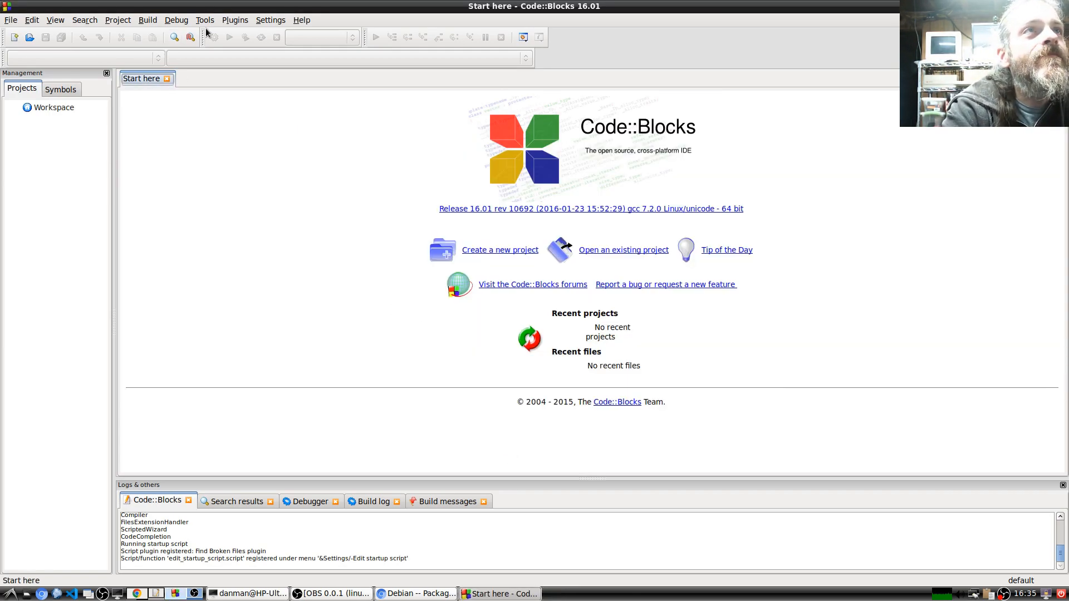
click(265, 23)
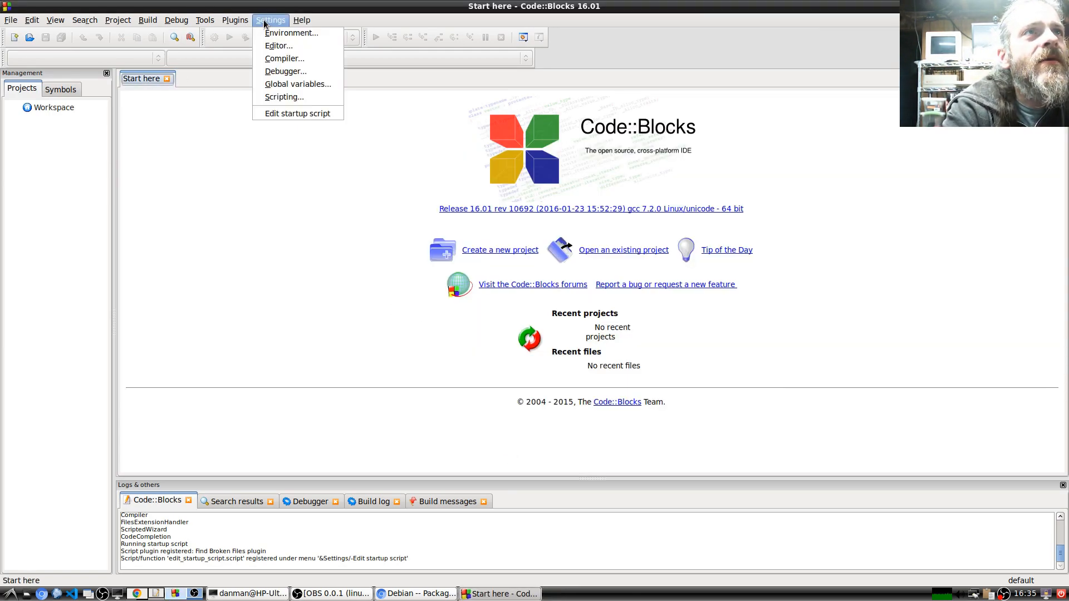
mouse_move(31, 23)
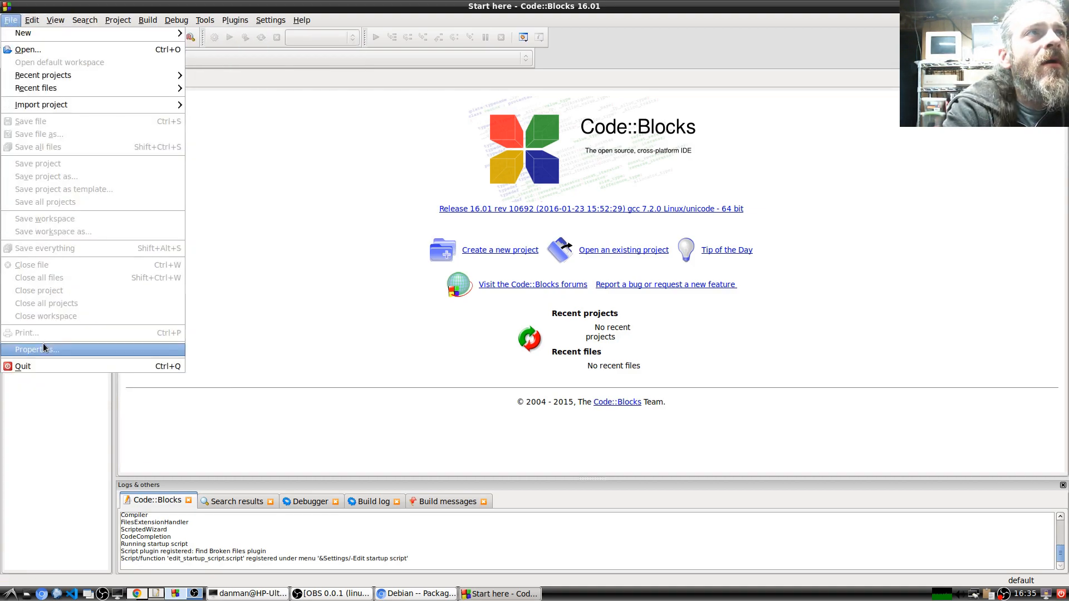
click(44, 348)
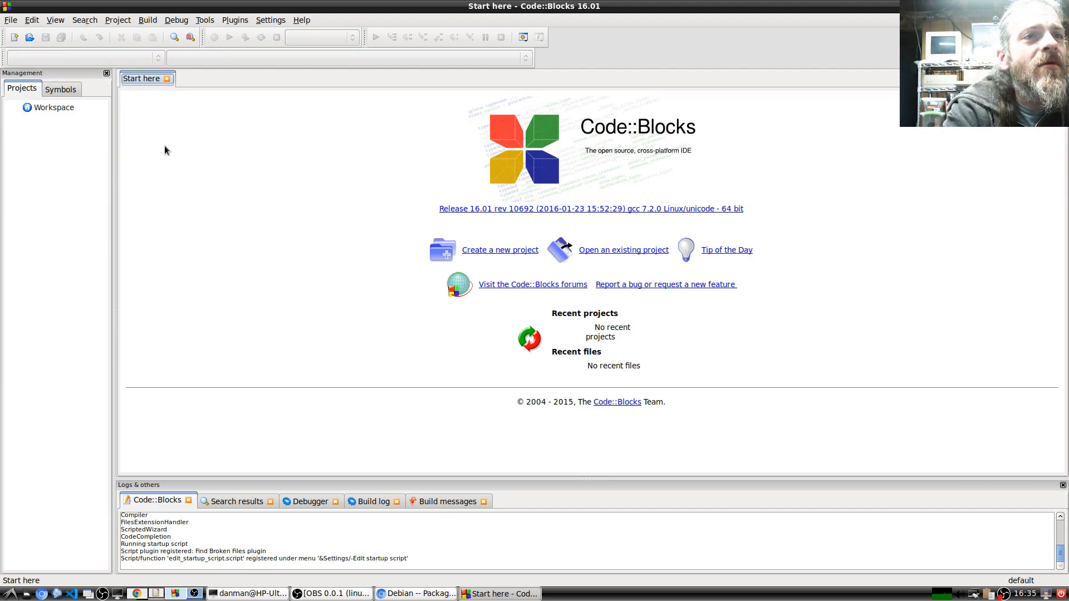
Start a new project from the Console application template with C++ as the language.
click(14, 37)
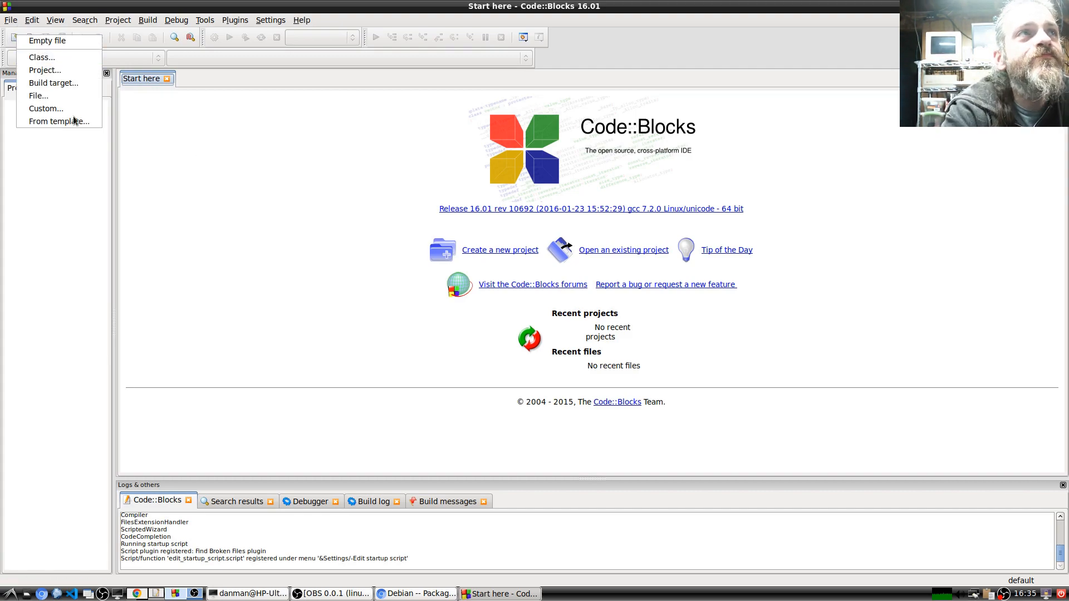
click(53, 73)
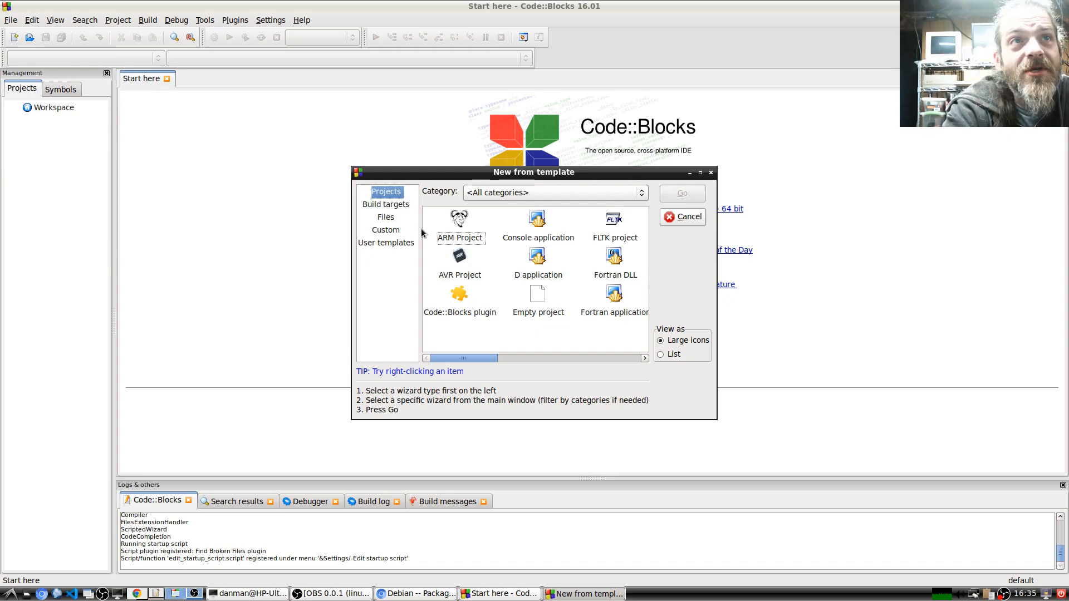
click(541, 228)
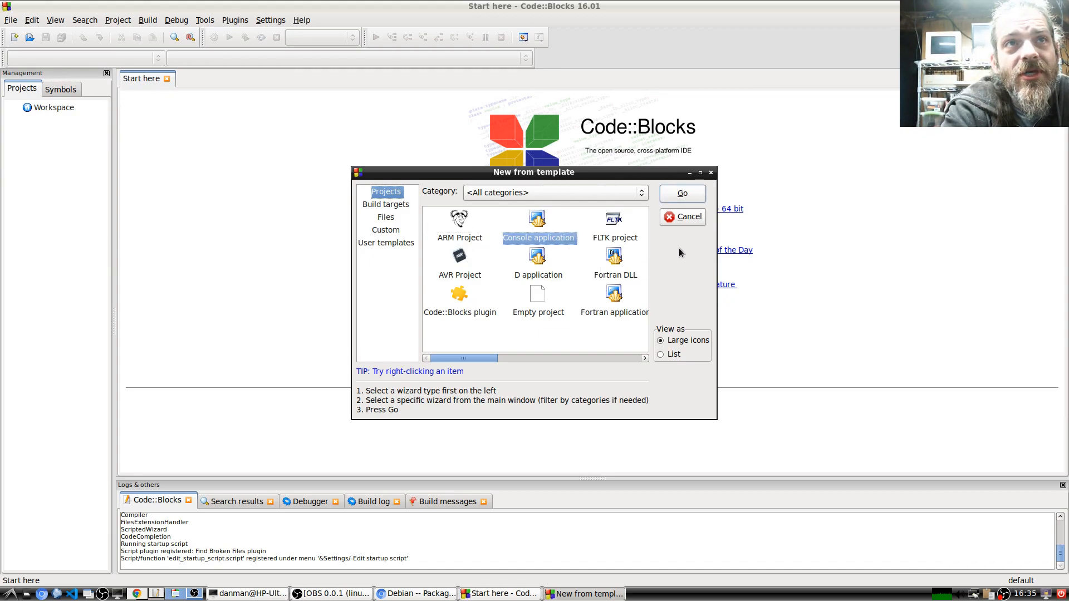
click(683, 195)
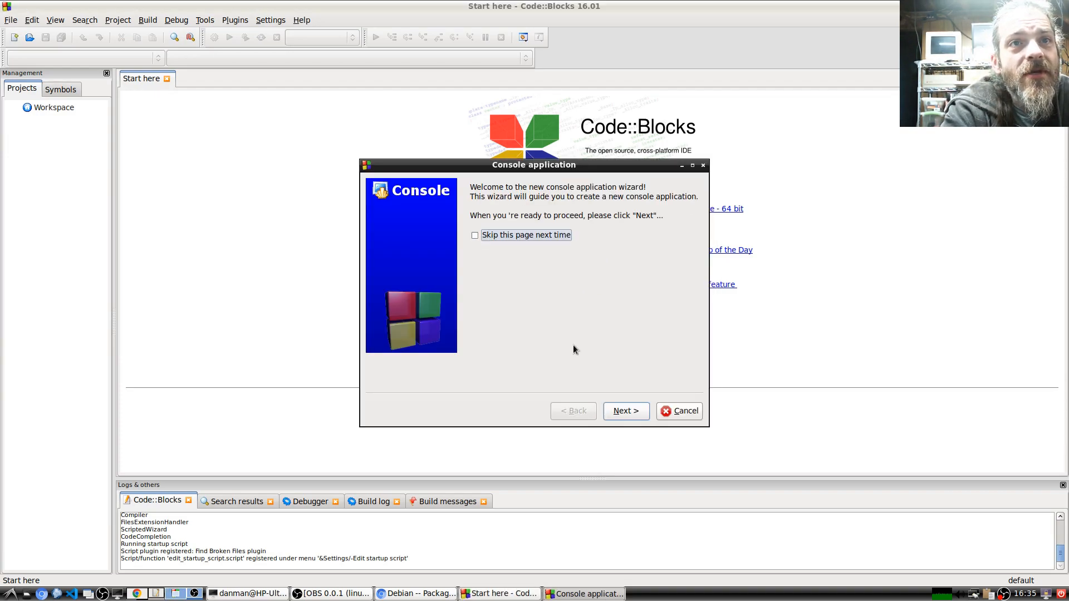
click(621, 411)
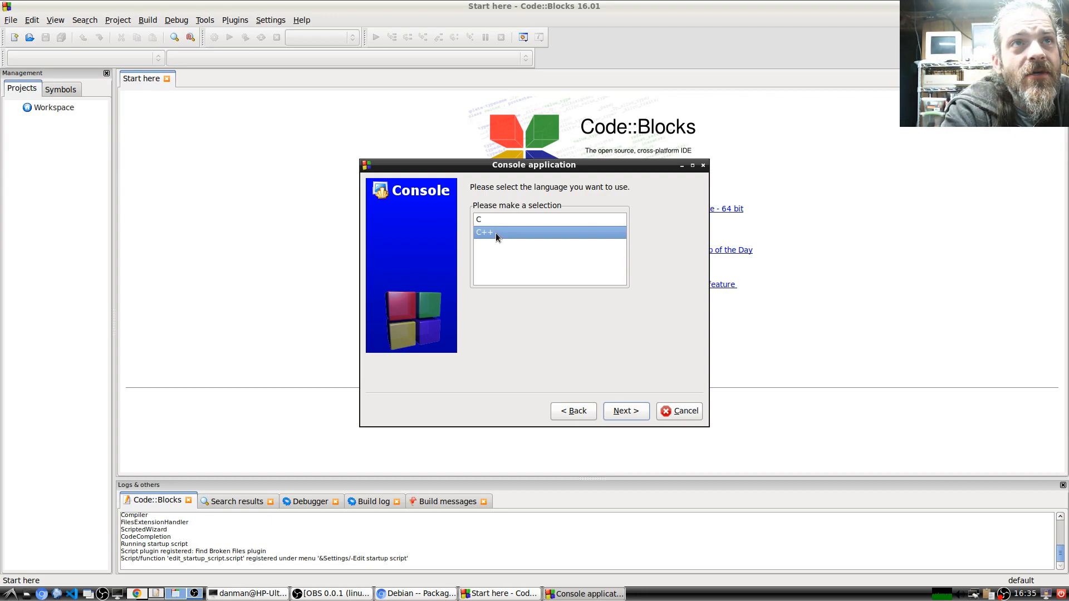
click(623, 412)
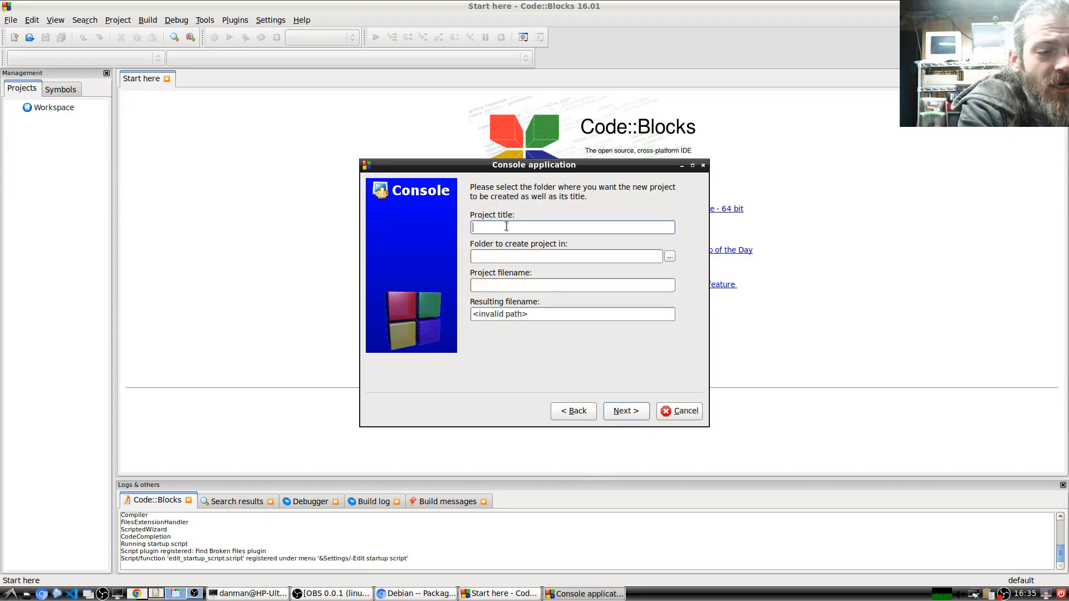
Enter CodeBlocksInstall as the title of the new console project.
text(Code)
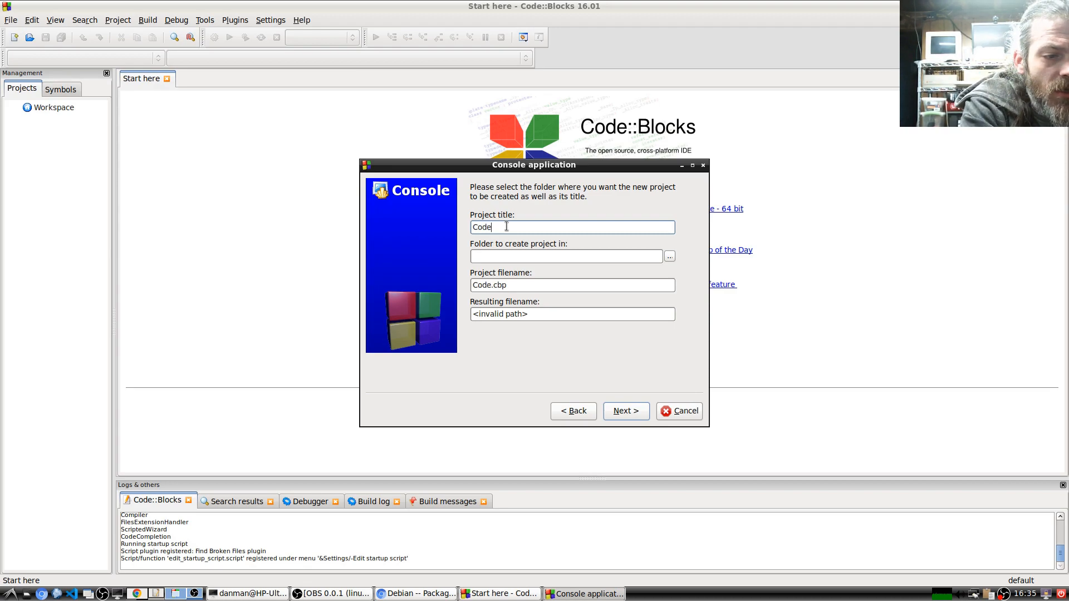
text(Blocks)
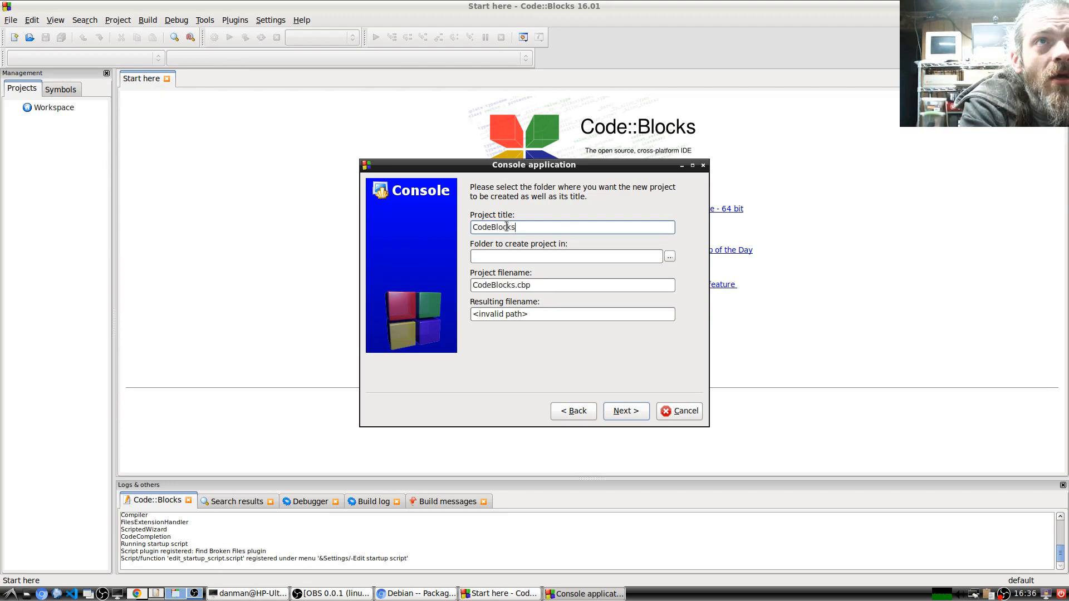
text(Install)
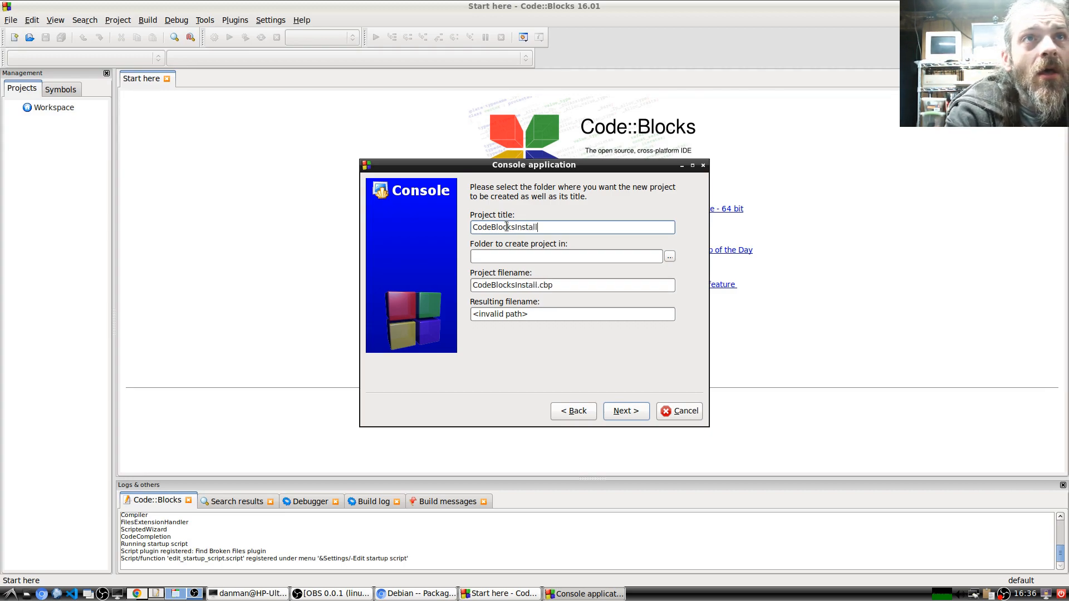
Set the project folder to Documents/CodeStuff in the home directory and create the project with GNU GCC Compiler and the default Debug and Release configurations.
click(670, 258)
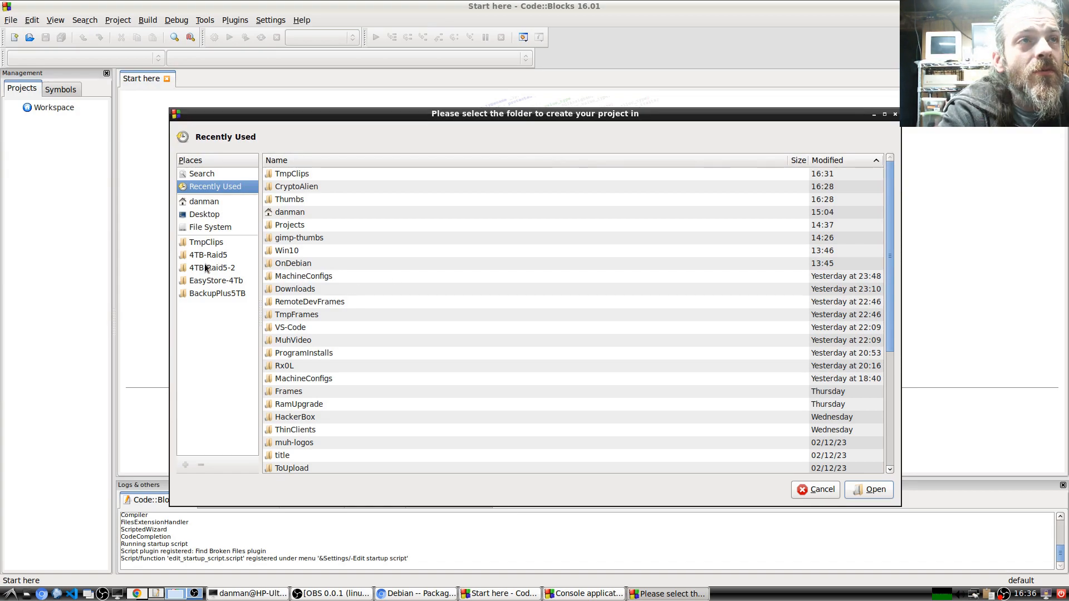
click(209, 202)
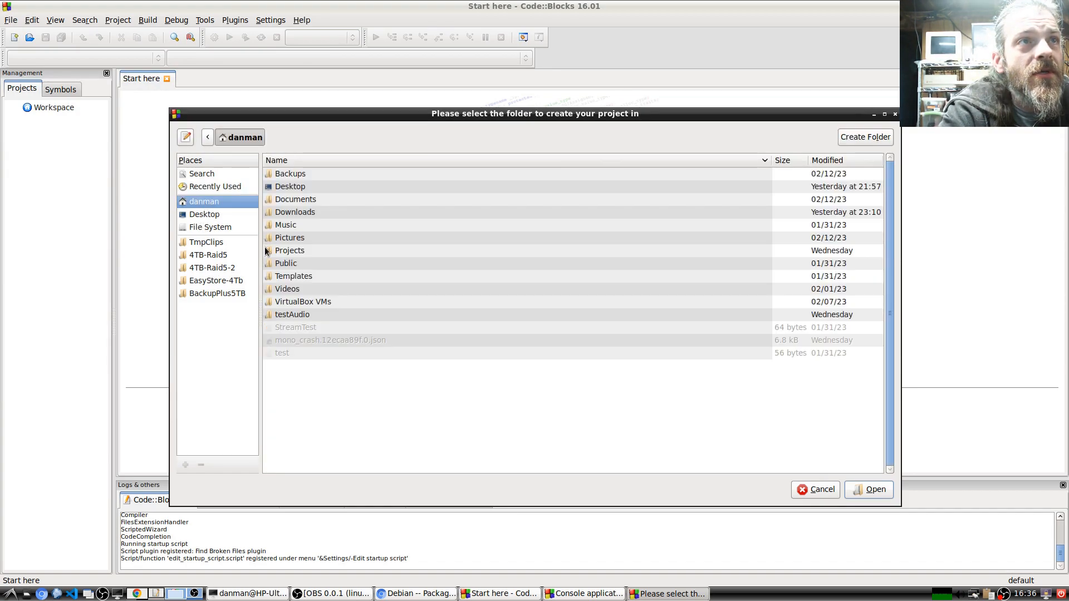
click(289, 204)
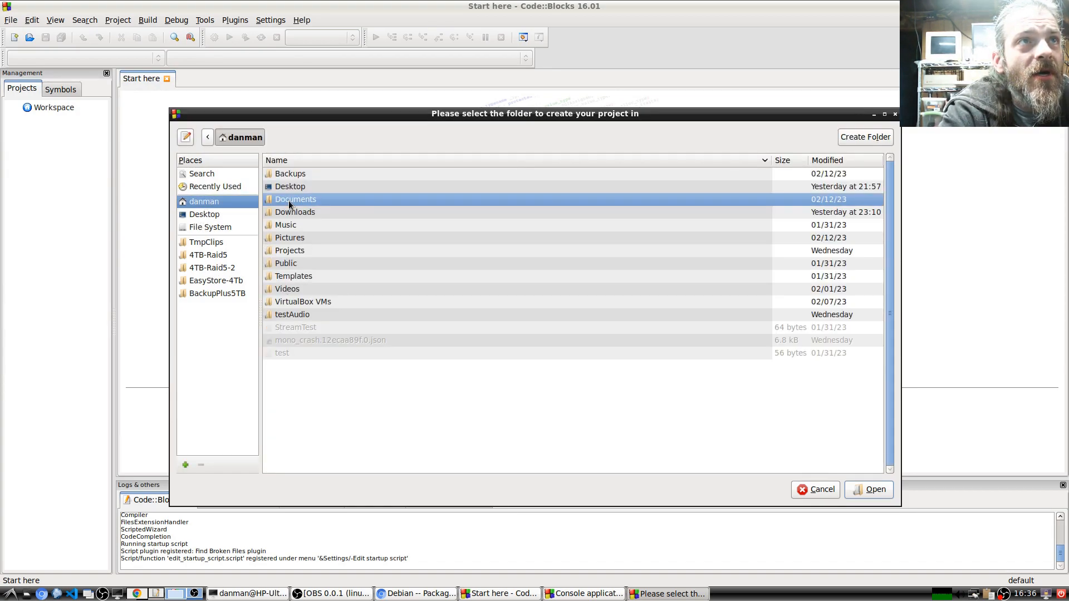
double_click(286, 202)
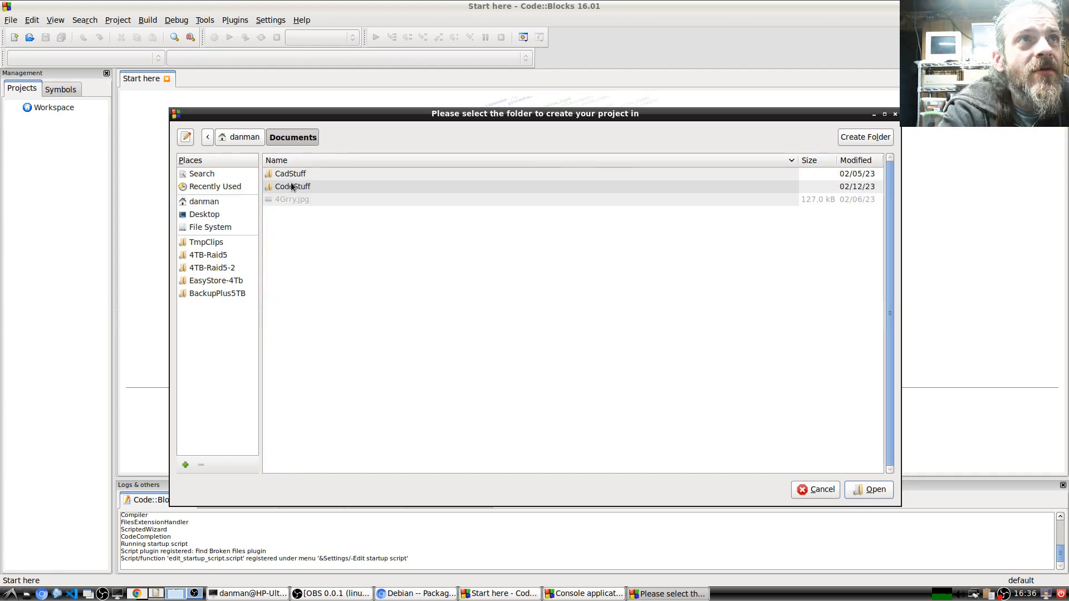
double_click(290, 187)
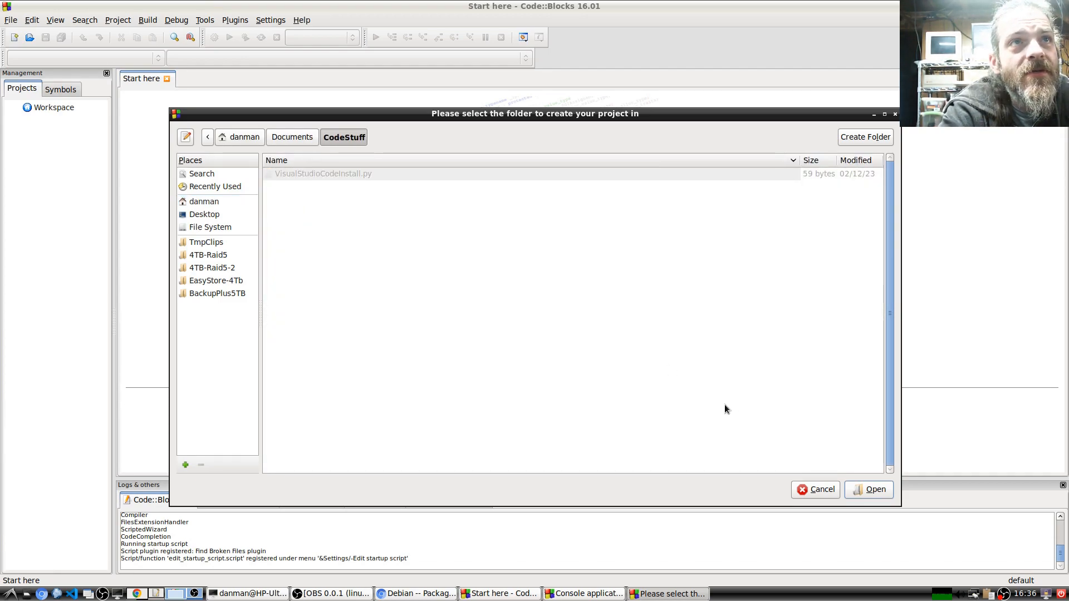
click(869, 489)
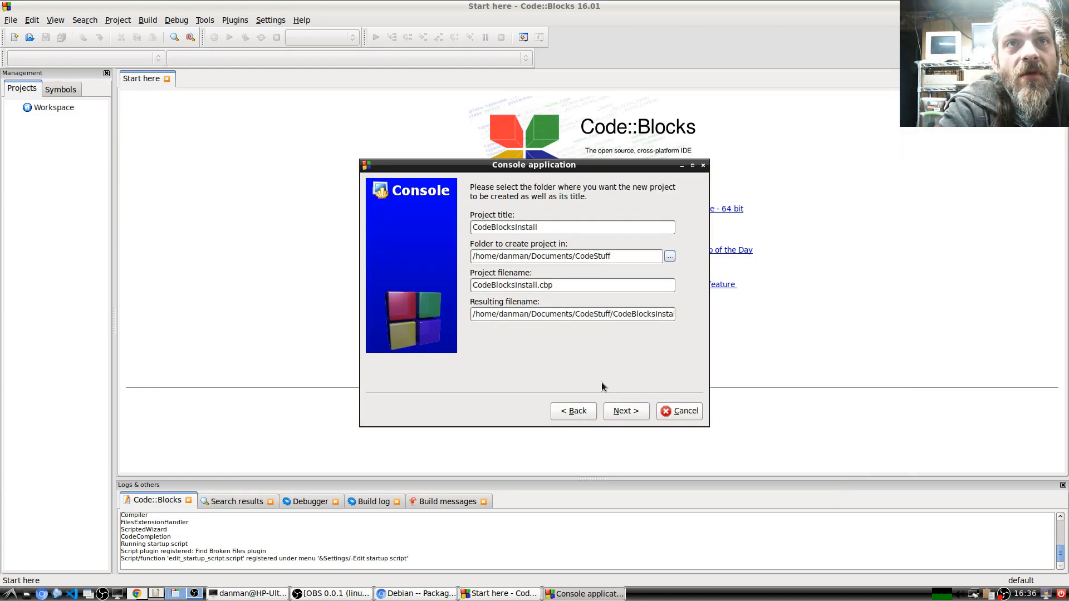
click(623, 412)
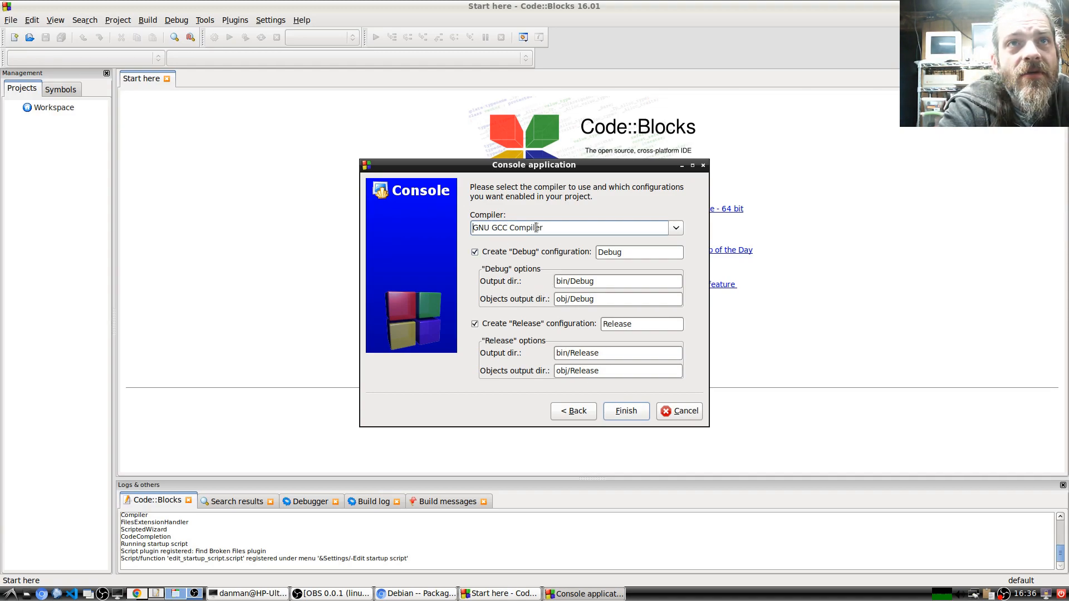
click(624, 412)
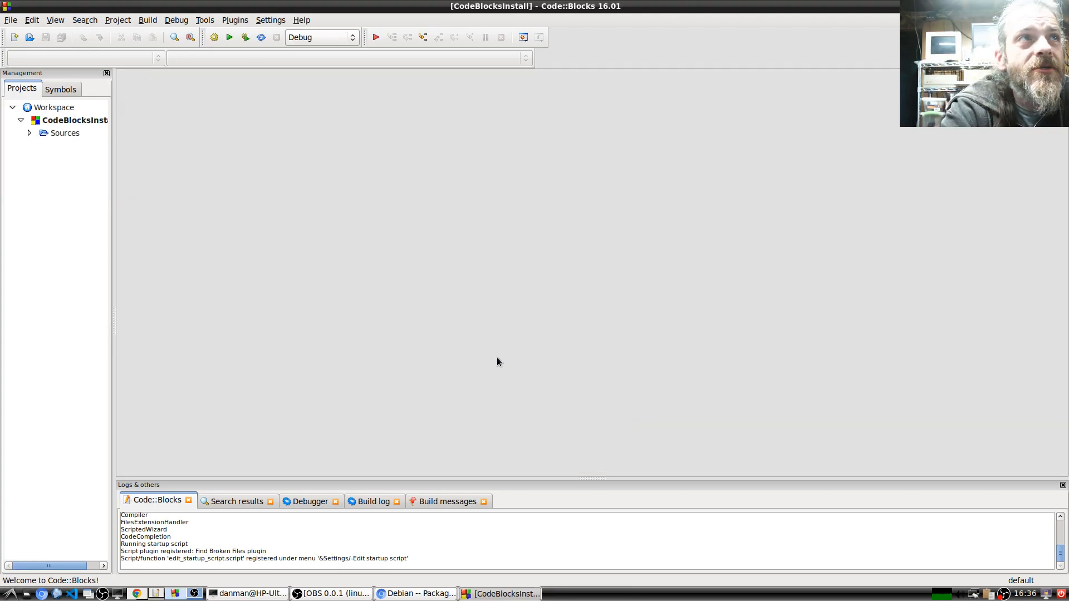
Open main.cpp from the project's Sources, build and run the program, and dismiss its console.
click(29, 134)
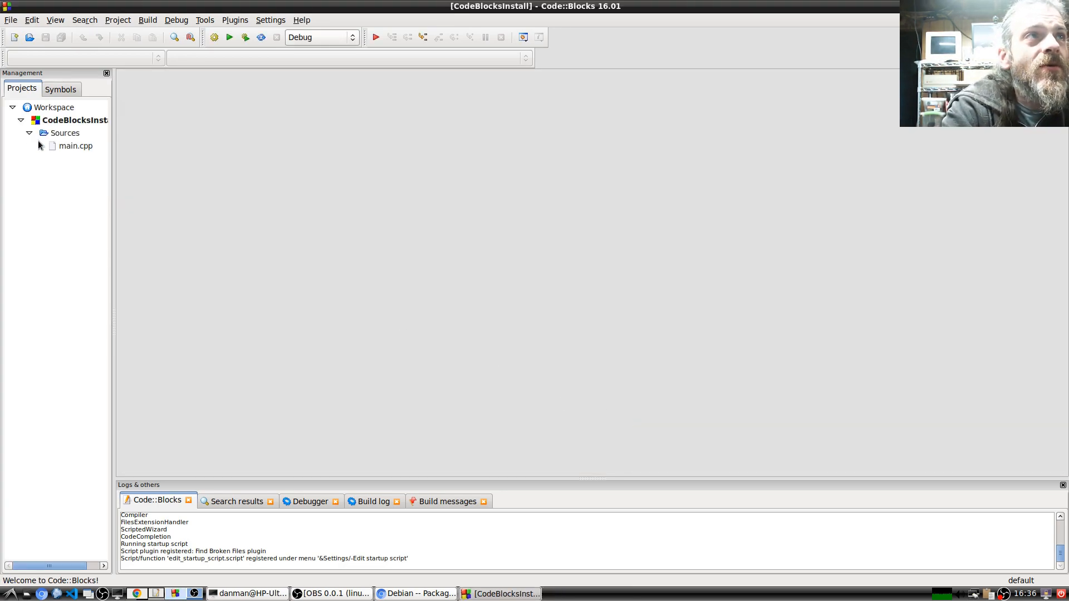
double_click(63, 146)
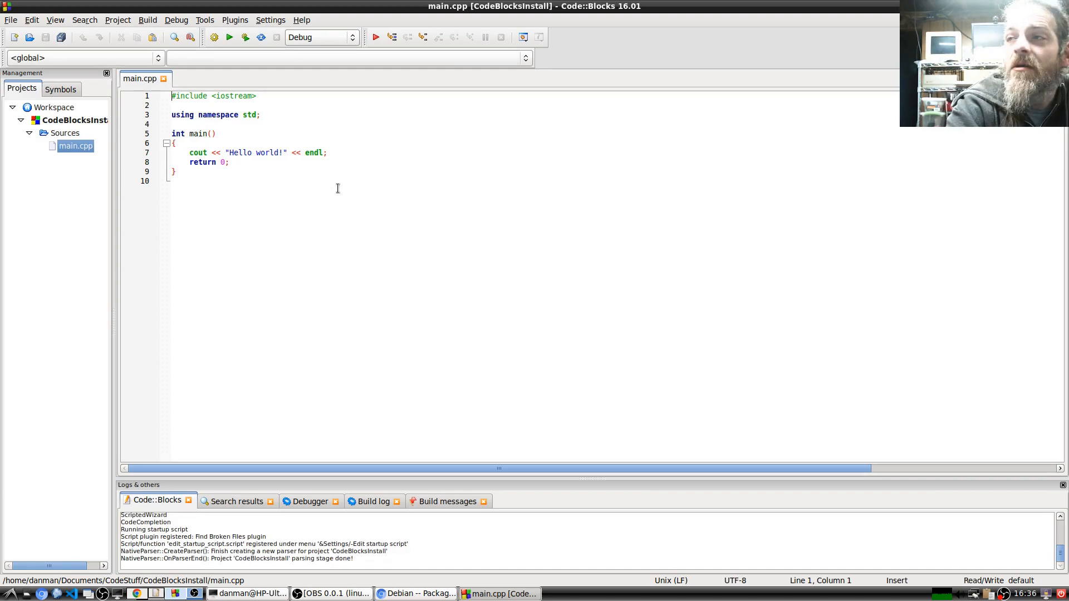
click(231, 38)
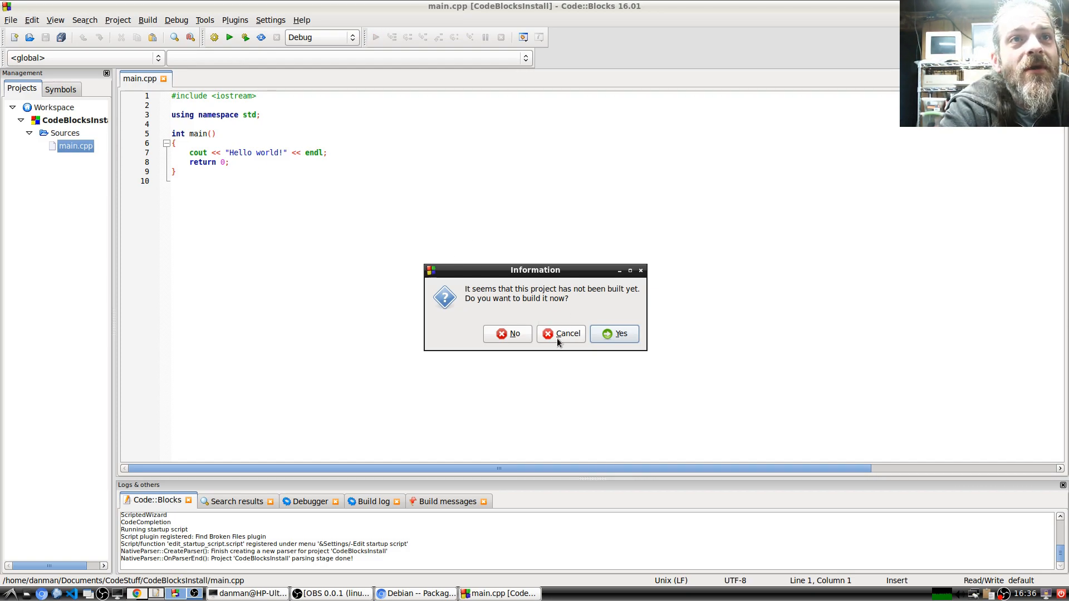
click(616, 335)
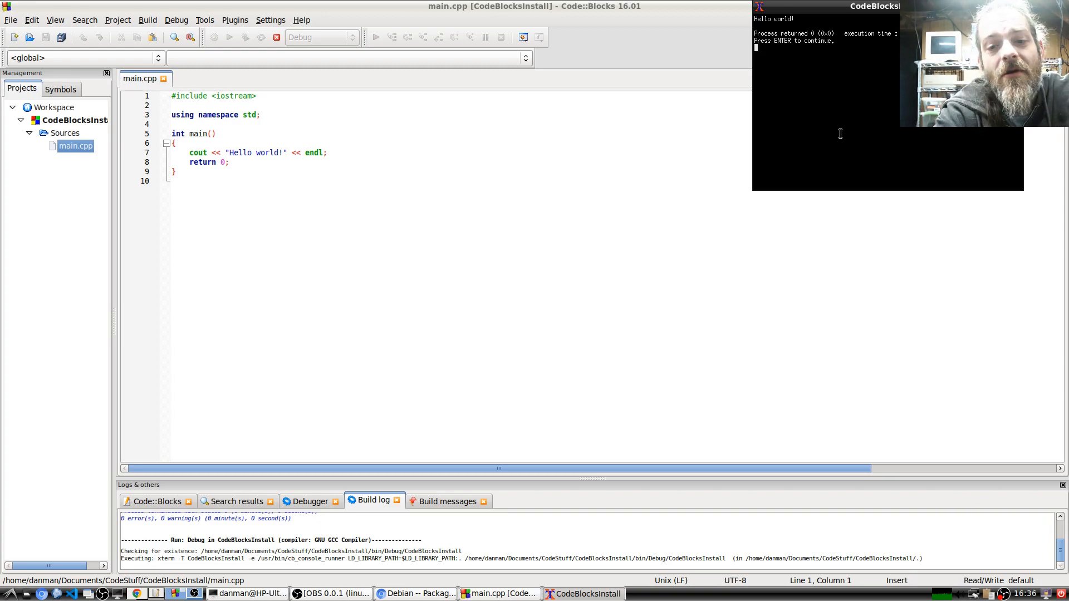
key(Return)
Add the line cout << "Thanks For Watching!" << endl; below the Hello world line in main.cpp.
click(334, 153)
key(Return)
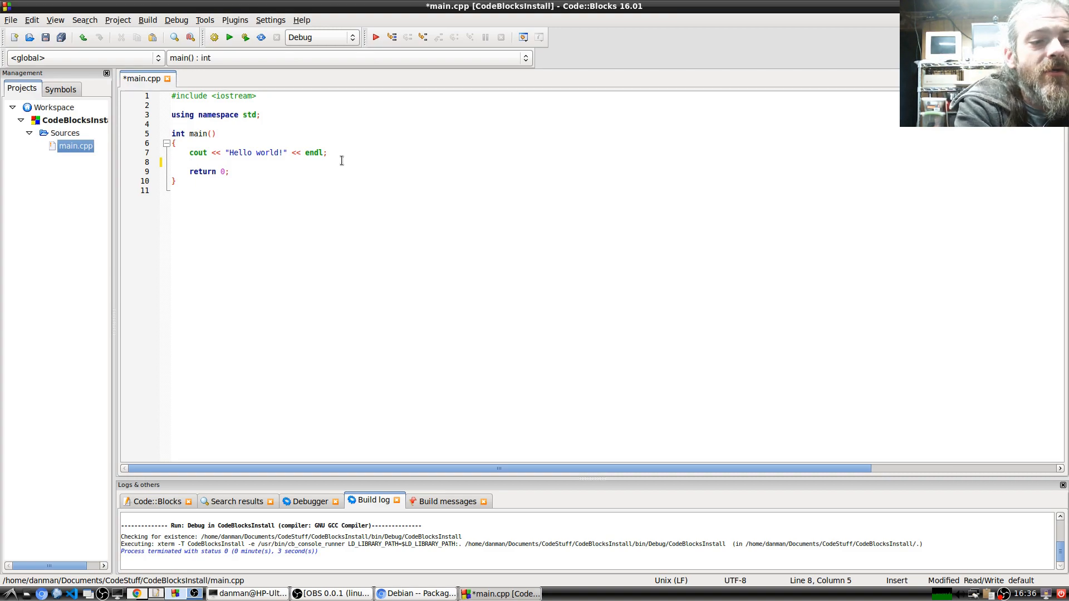
text(cou)
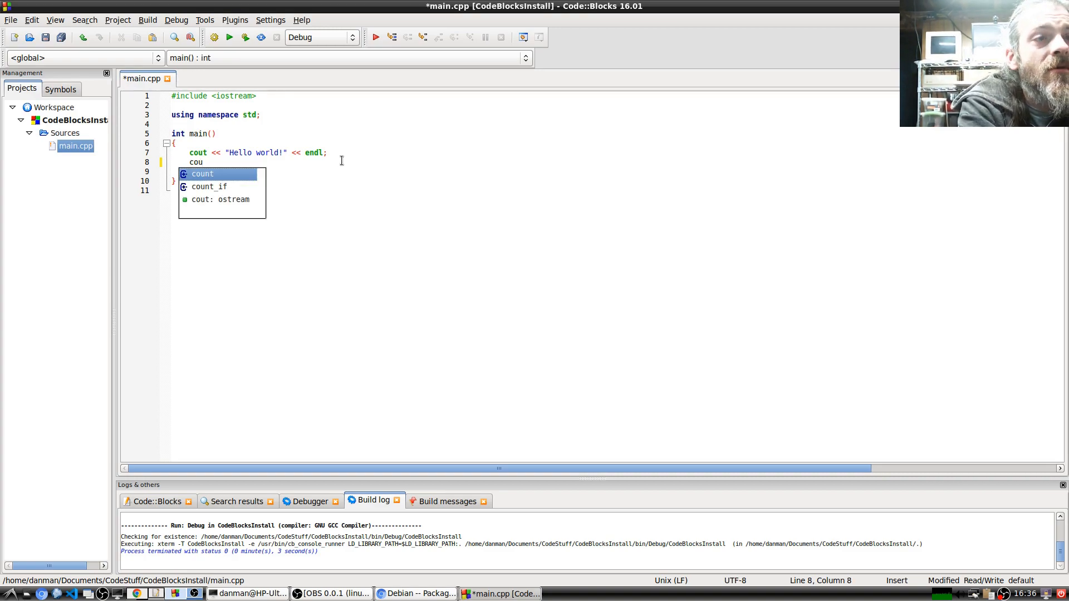
key(Down)
key(Down)
key(Return)
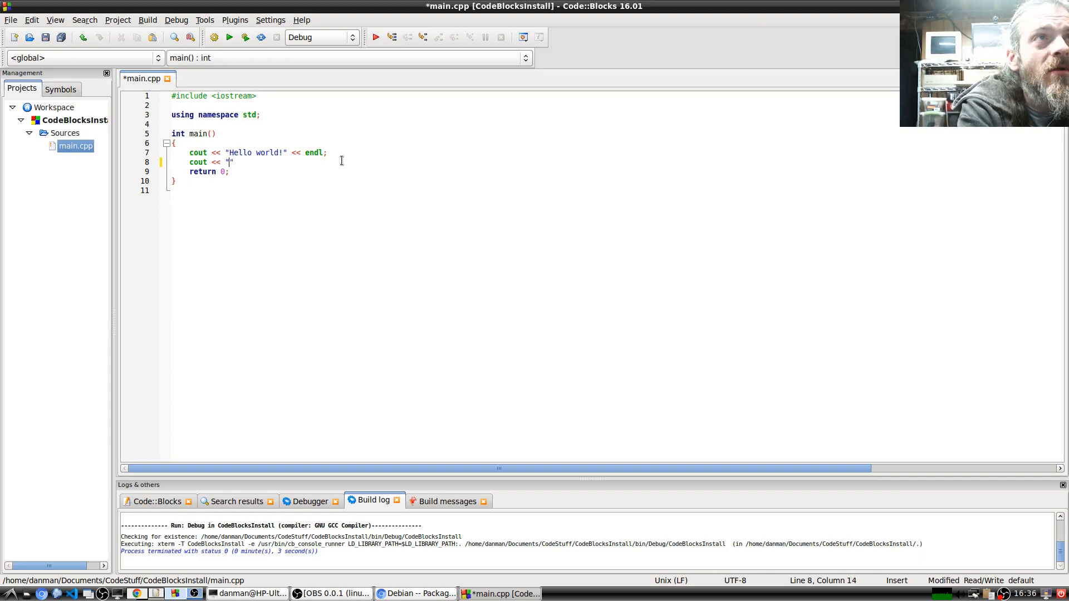
text(<< "Thanks For)
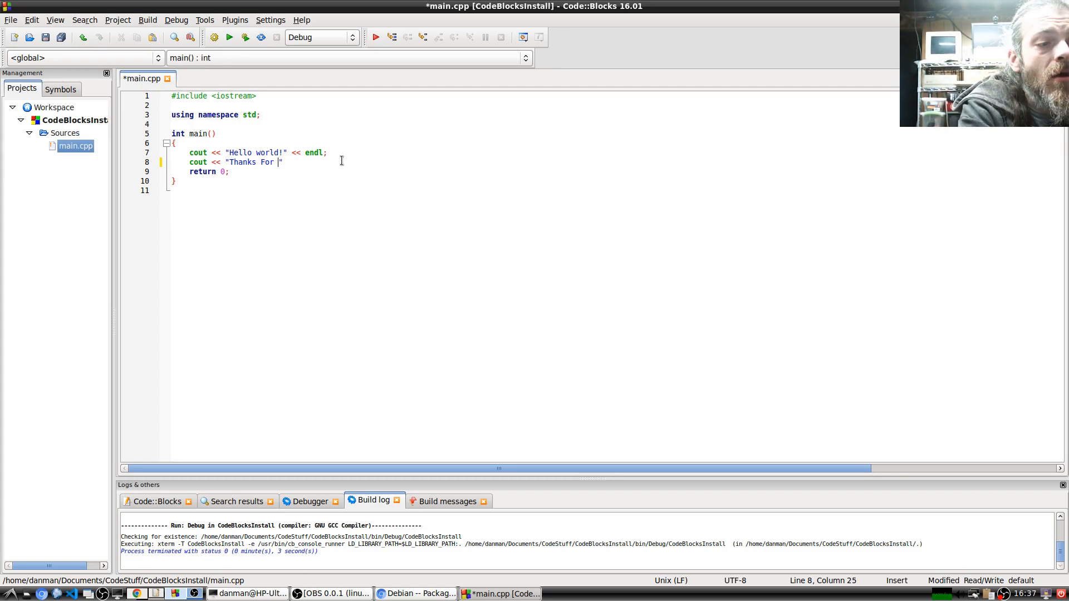
text( Watching!)
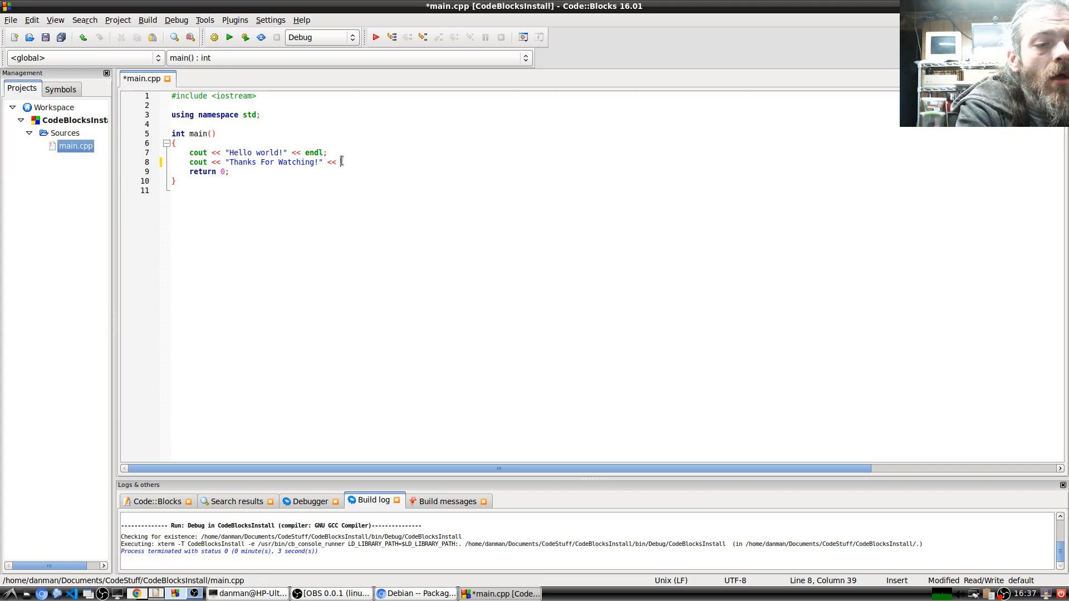
text(en)
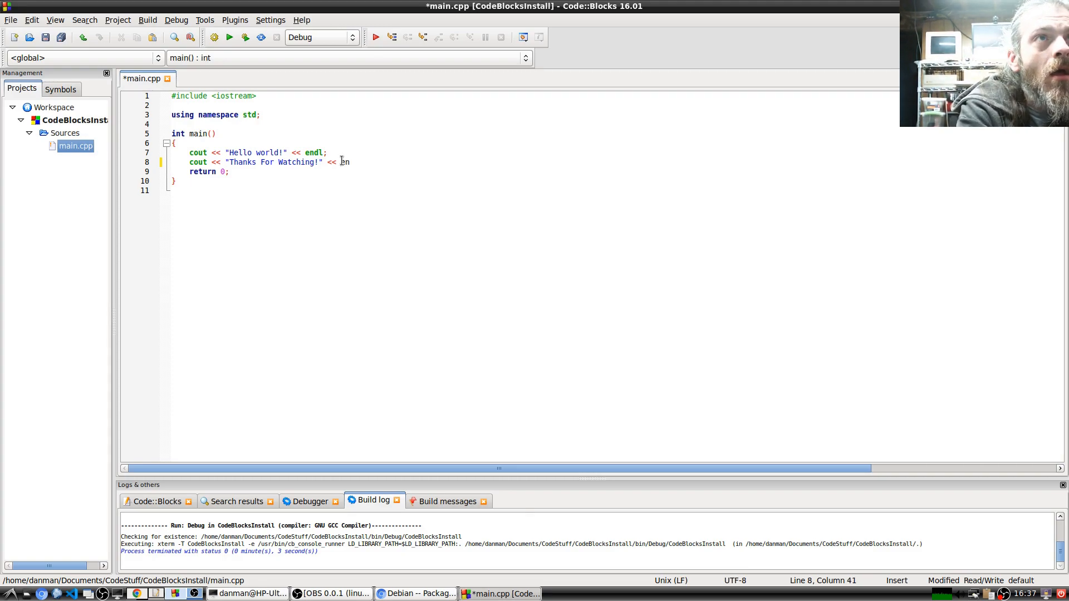
text(dl;)
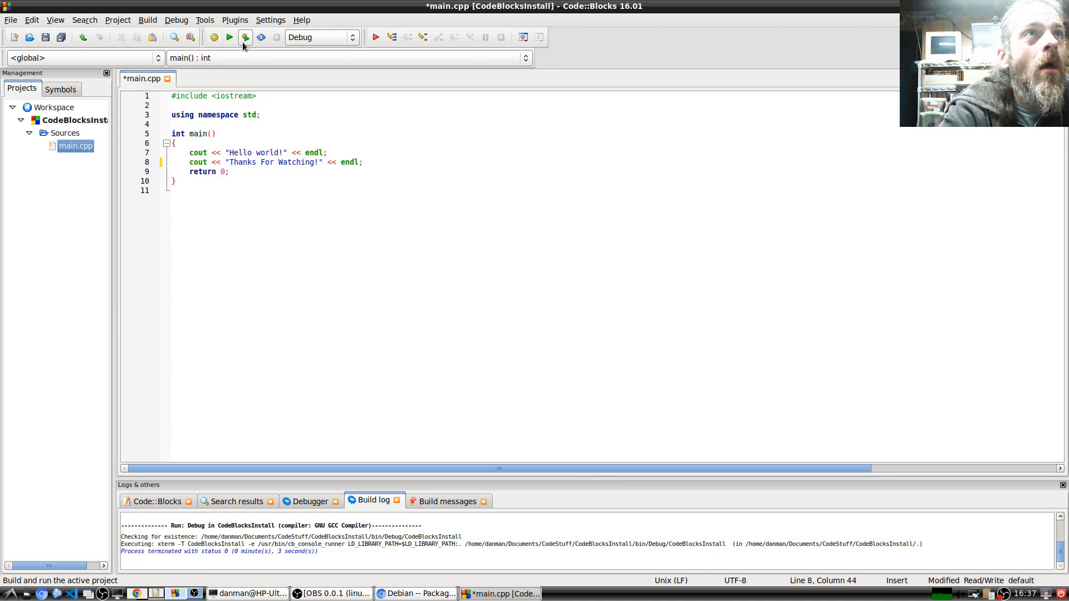
Set breakpoints on lines 8 and 7, at the two cout statements.
click(120, 157)
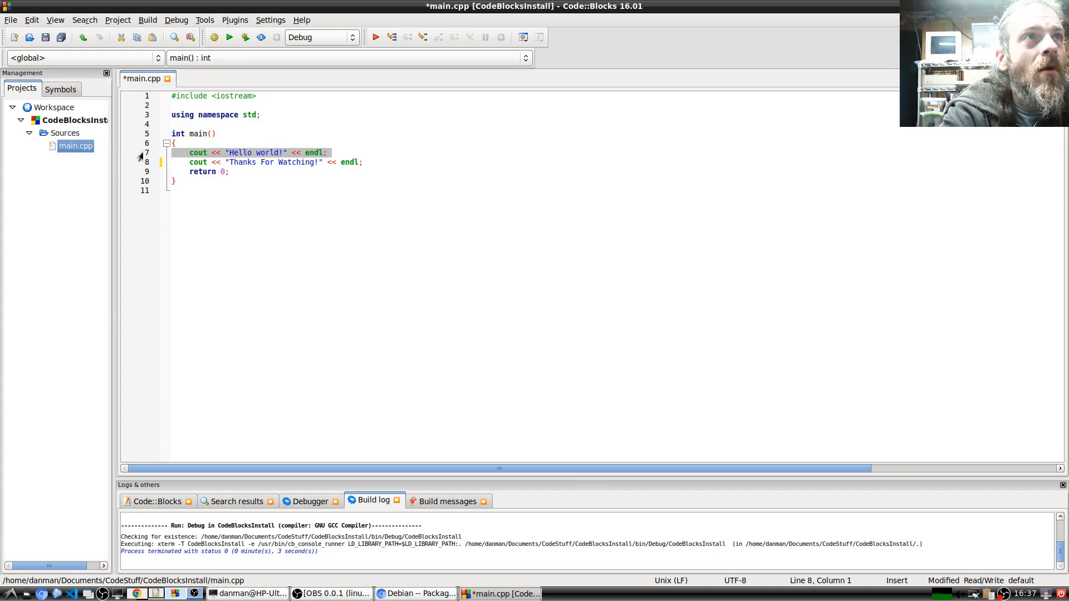
click(123, 163)
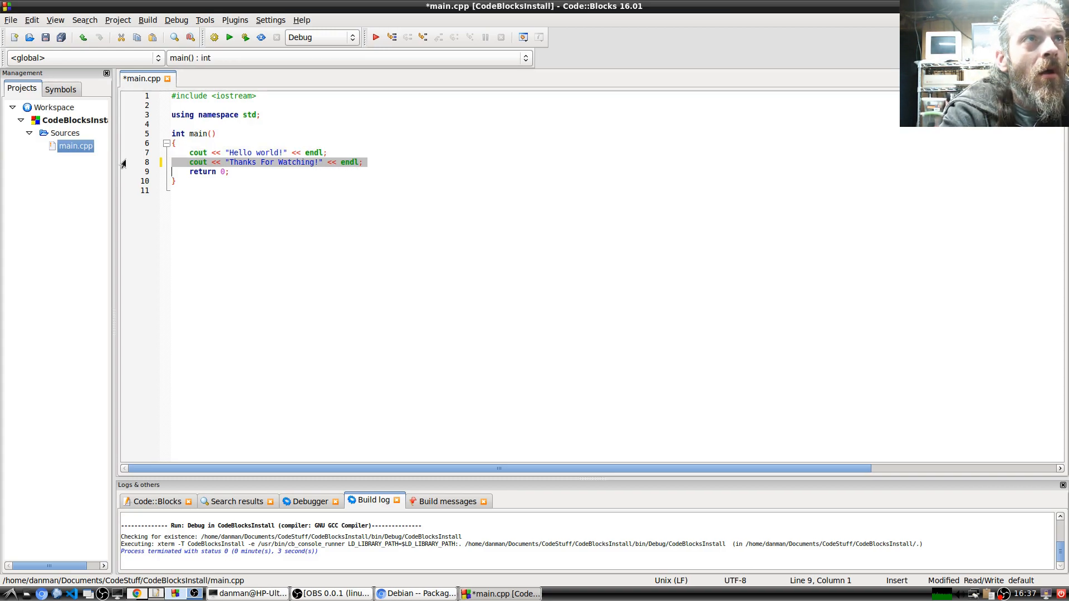
right_click(123, 165)
click(133, 168)
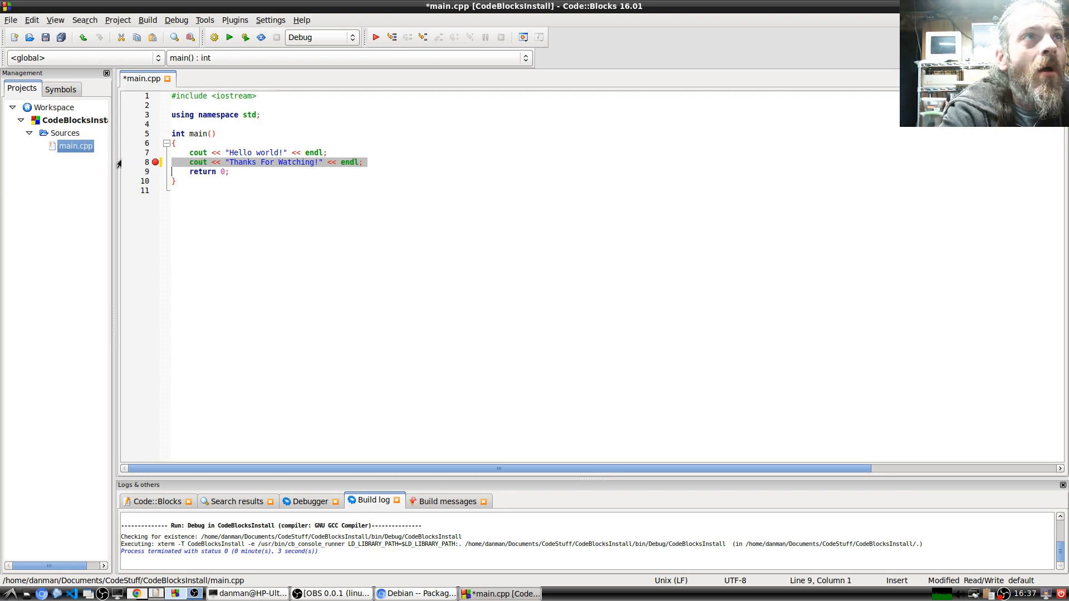
click(155, 152)
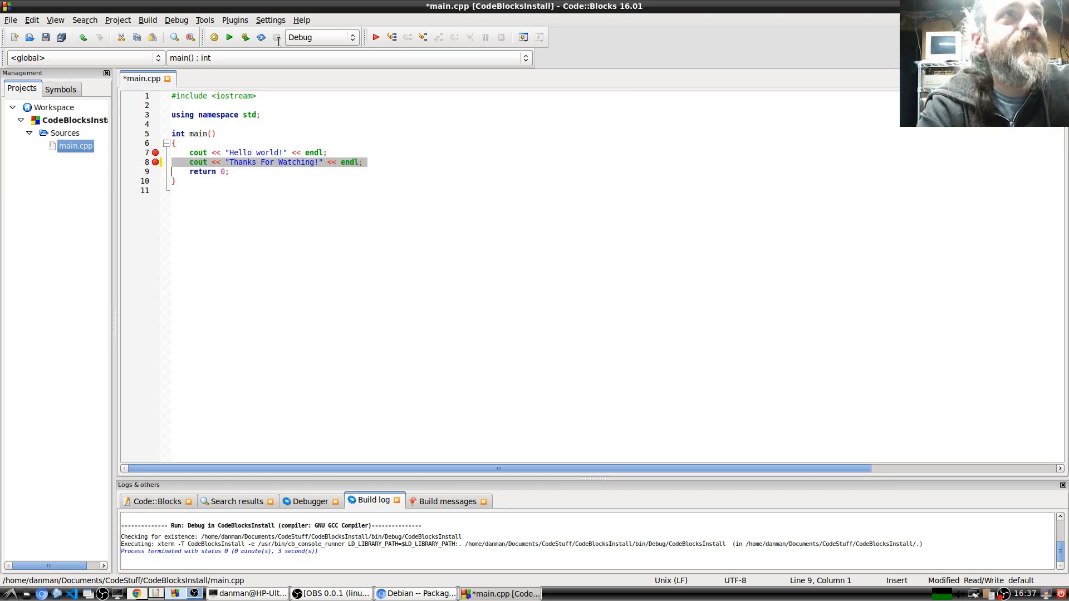
Build the project and start debugging it, saving the changed default perspective and moving the program console into clear view.
click(147, 20)
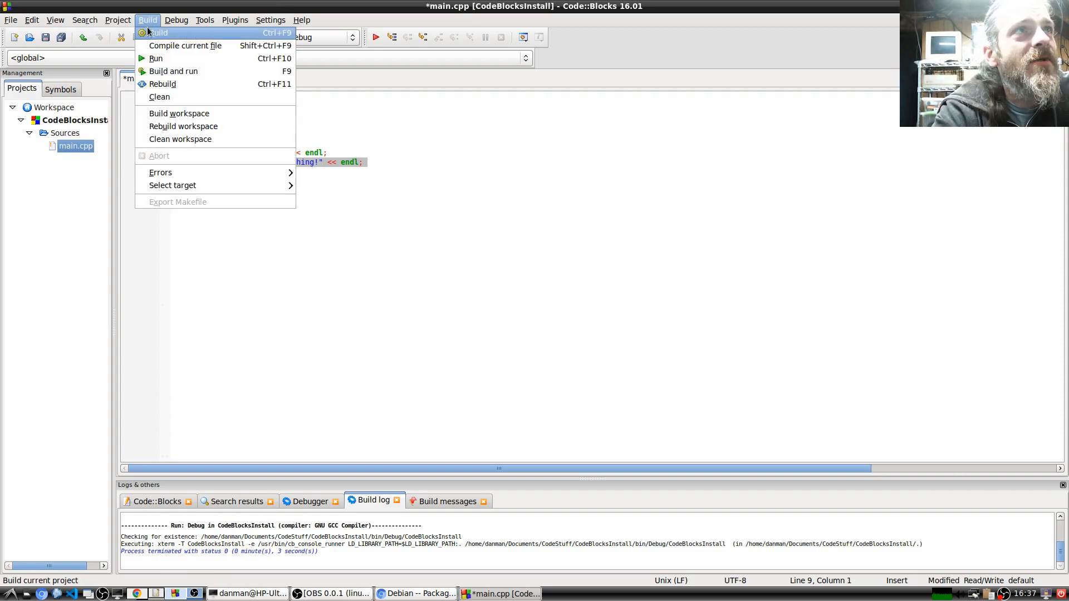
click(151, 31)
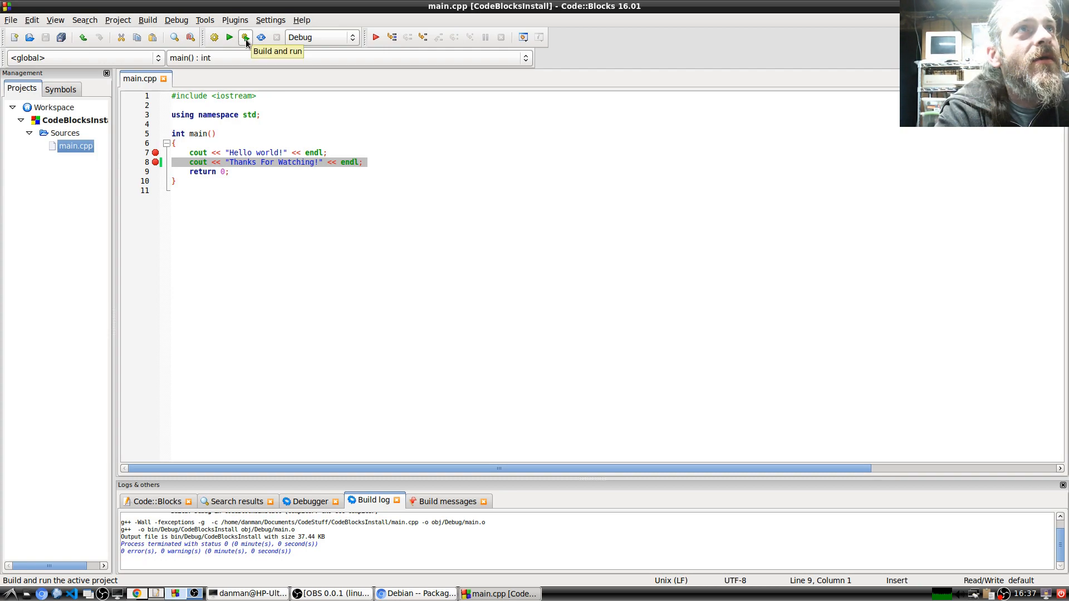
click(184, 21)
click(187, 46)
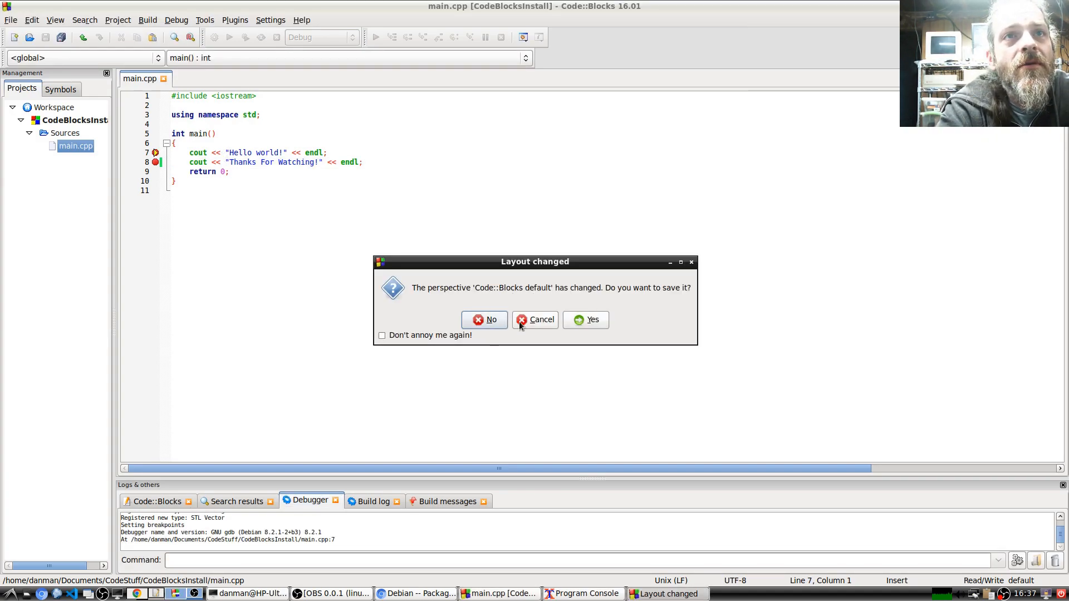
click(582, 319)
click(593, 599)
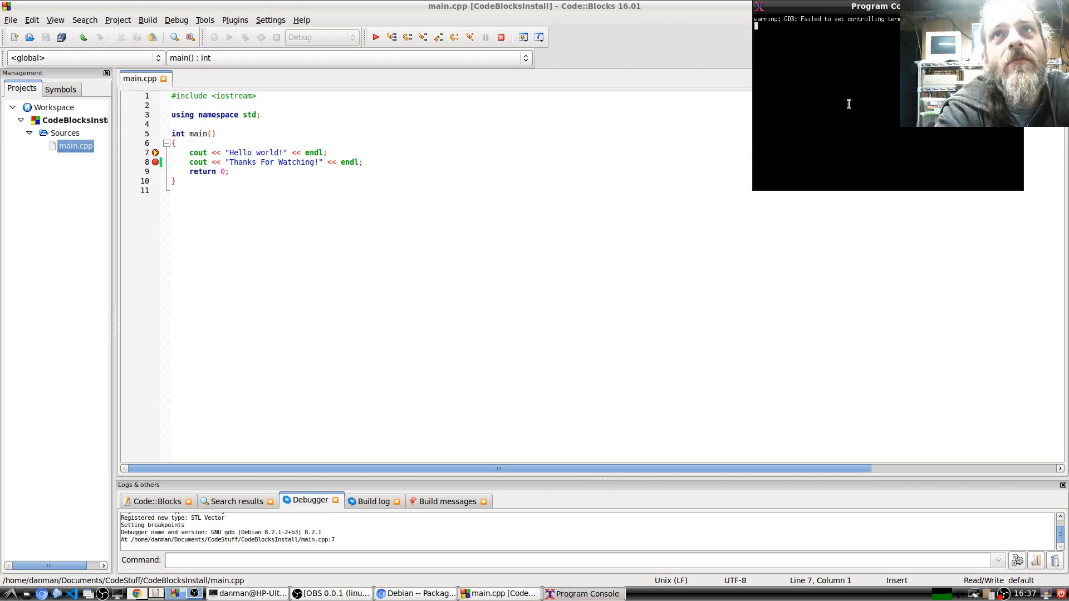
drag(823, 12, 776, 122)
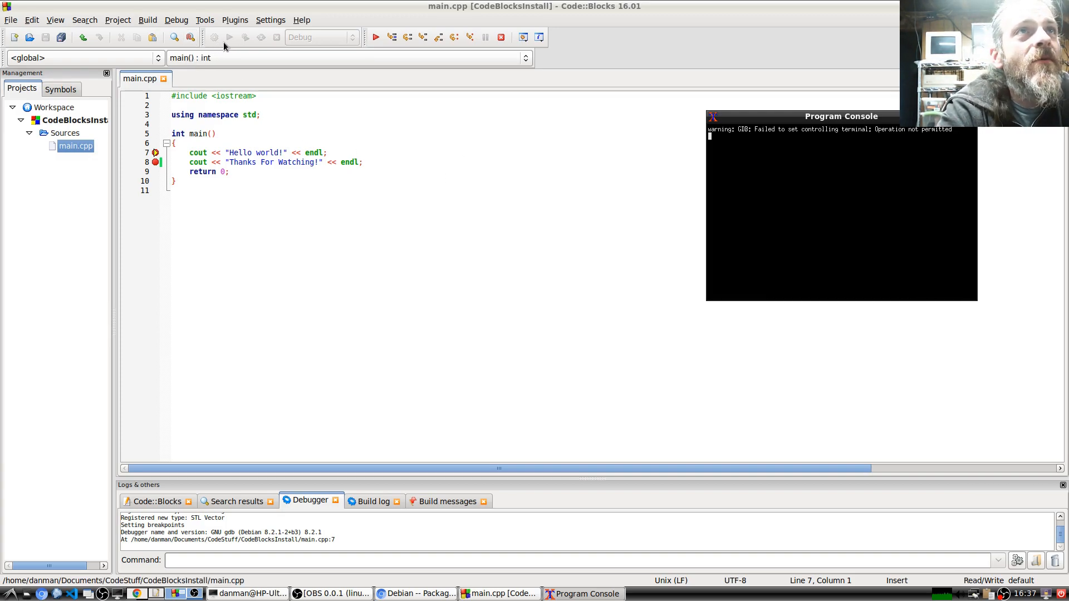
Continue the debugger to the line 8 breakpoint, check the program console's output, and continue until the program finishes.
click(376, 37)
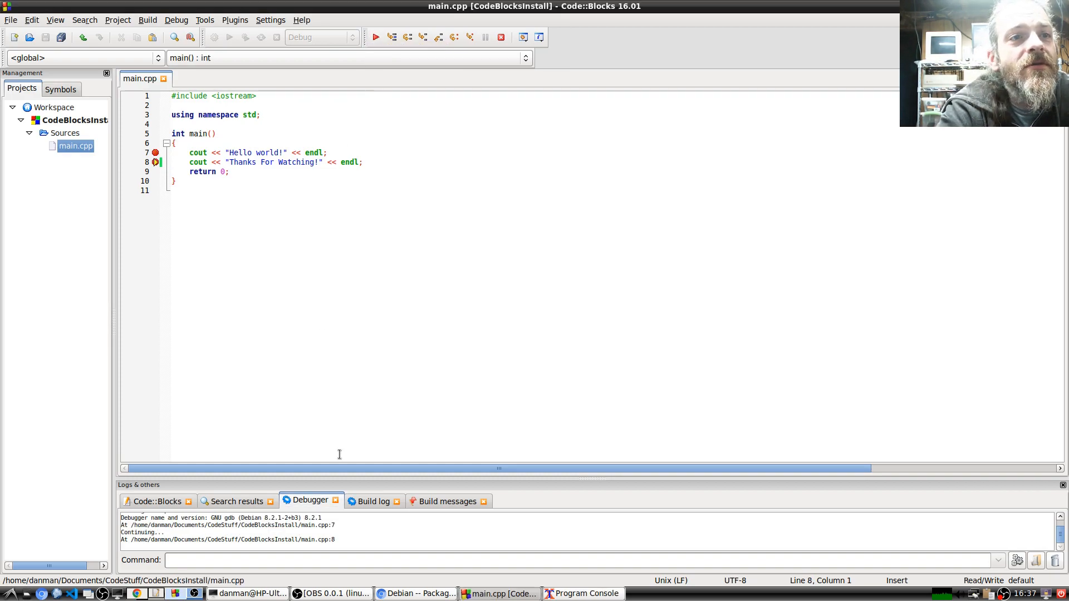
click(559, 594)
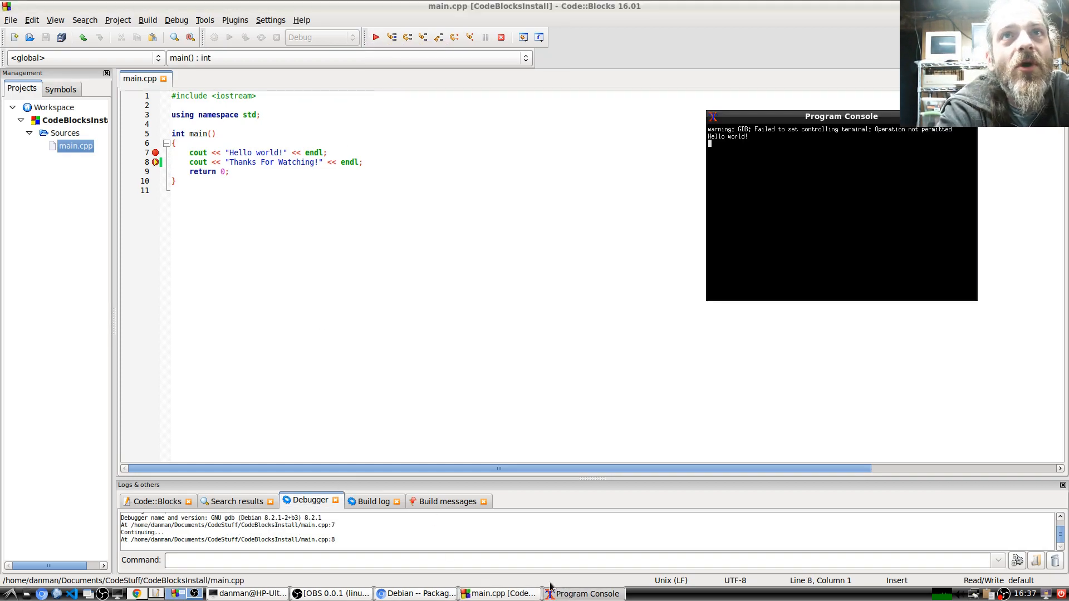
triple_click(716, 138)
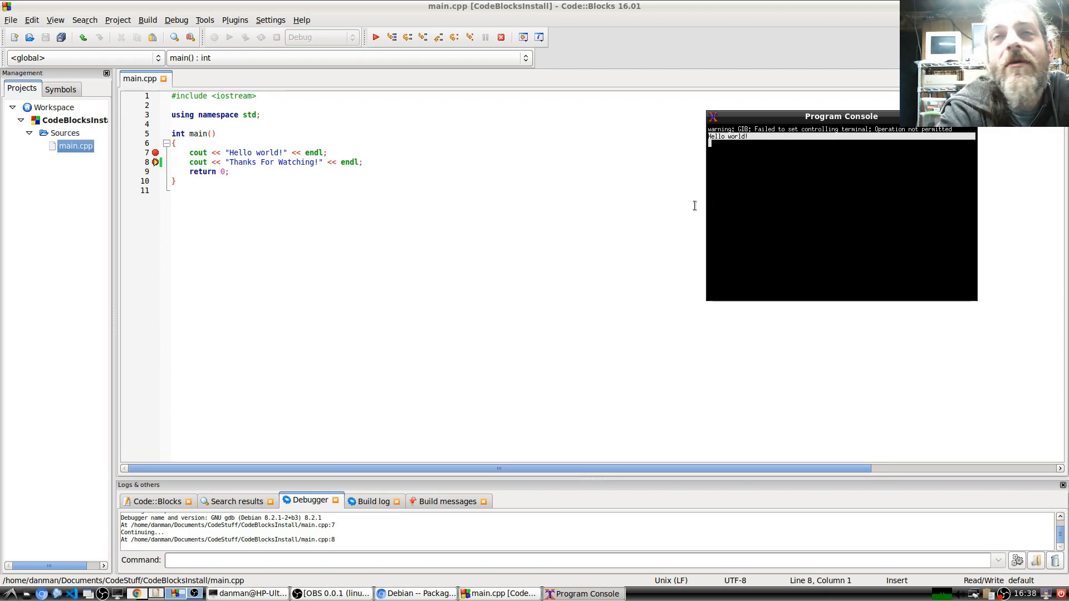
drag(780, 118, 520, 212)
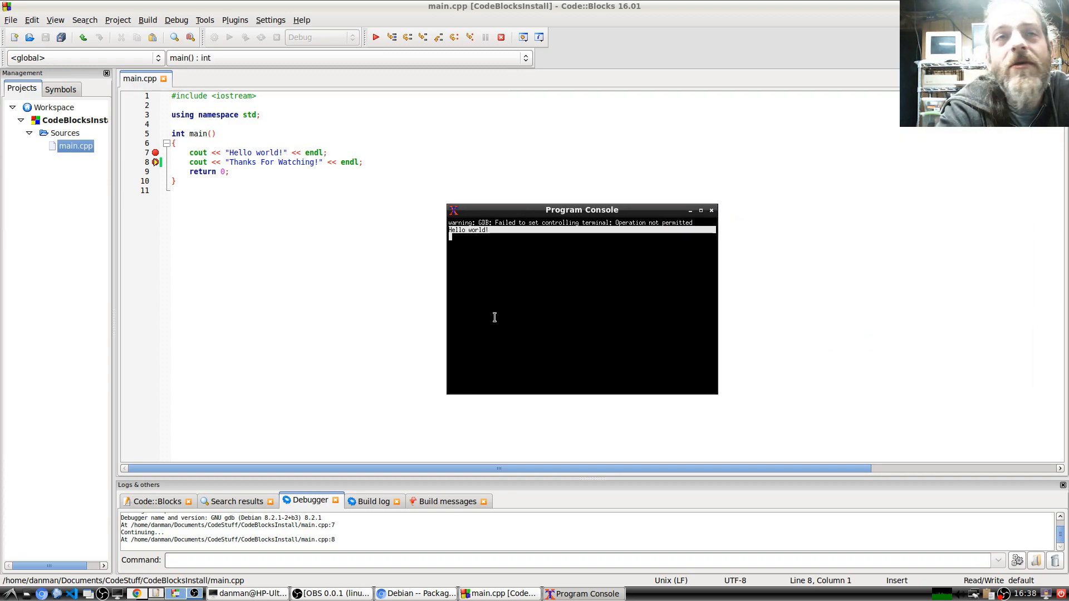
click(376, 37)
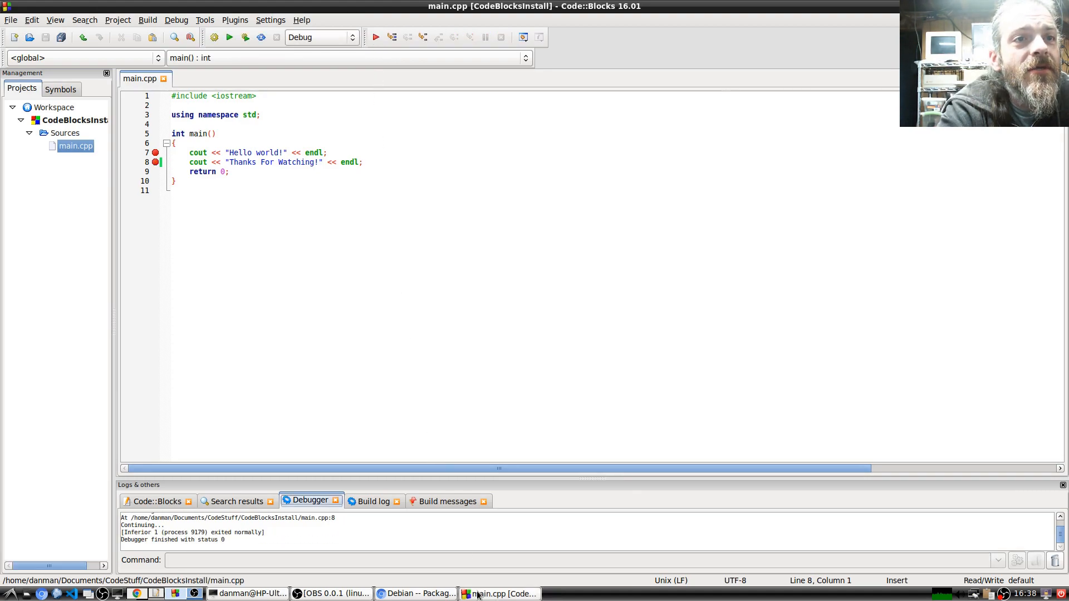
click(478, 594)
click(480, 594)
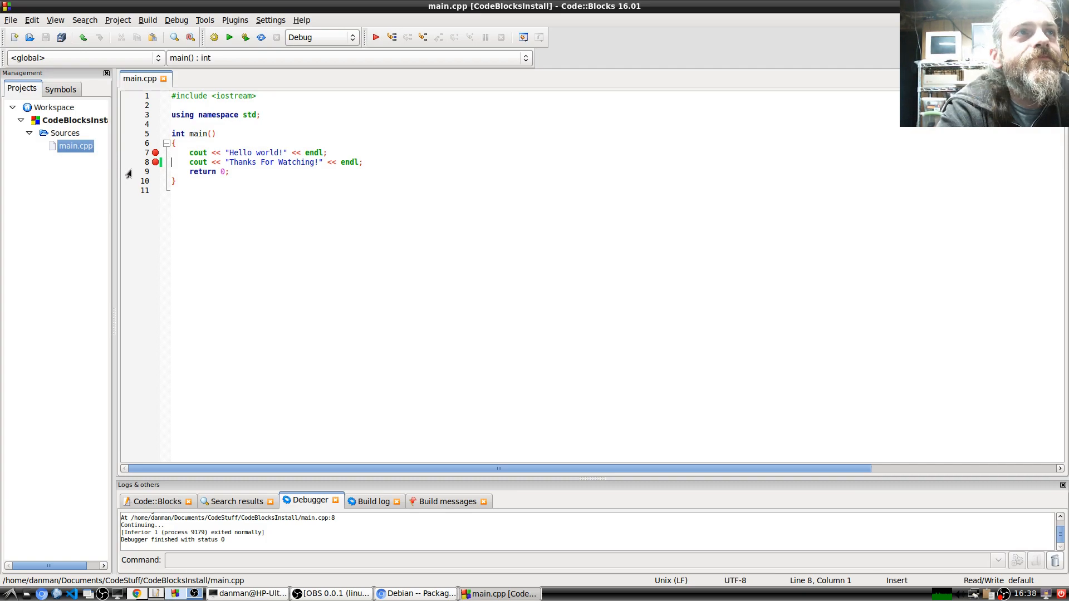
Add a breakpoint on line 9 at return 0, restart debugging and place the program console below the code.
click(155, 172)
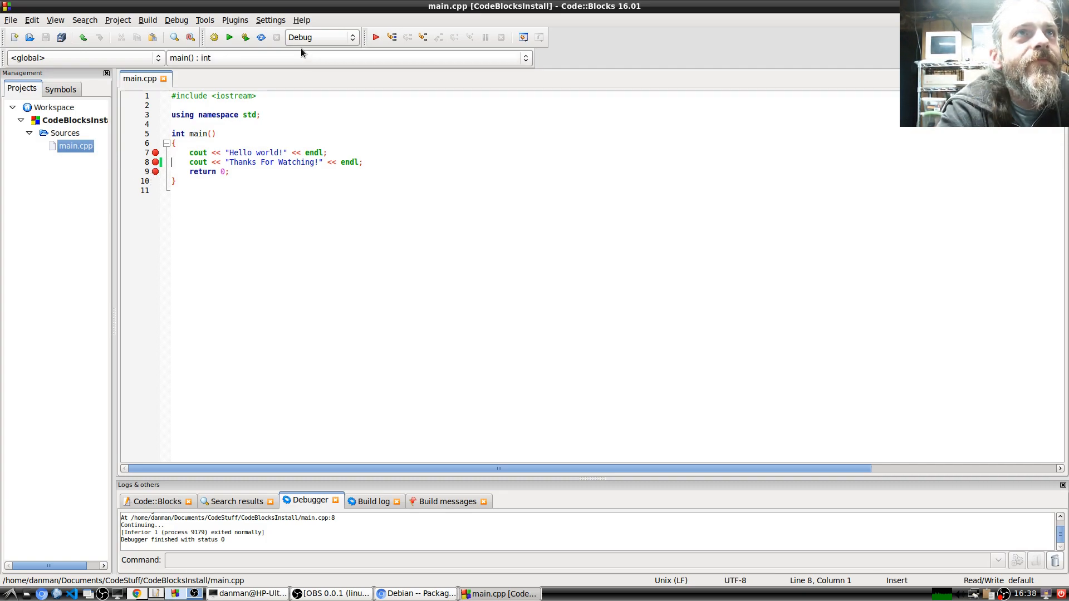
click(377, 38)
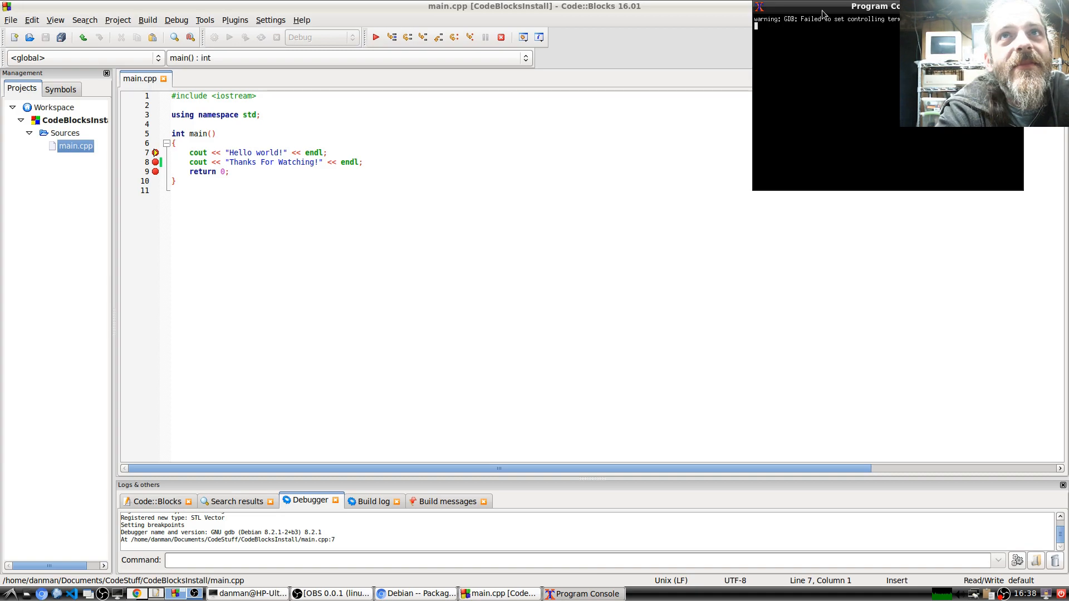
drag(824, 10, 626, 159)
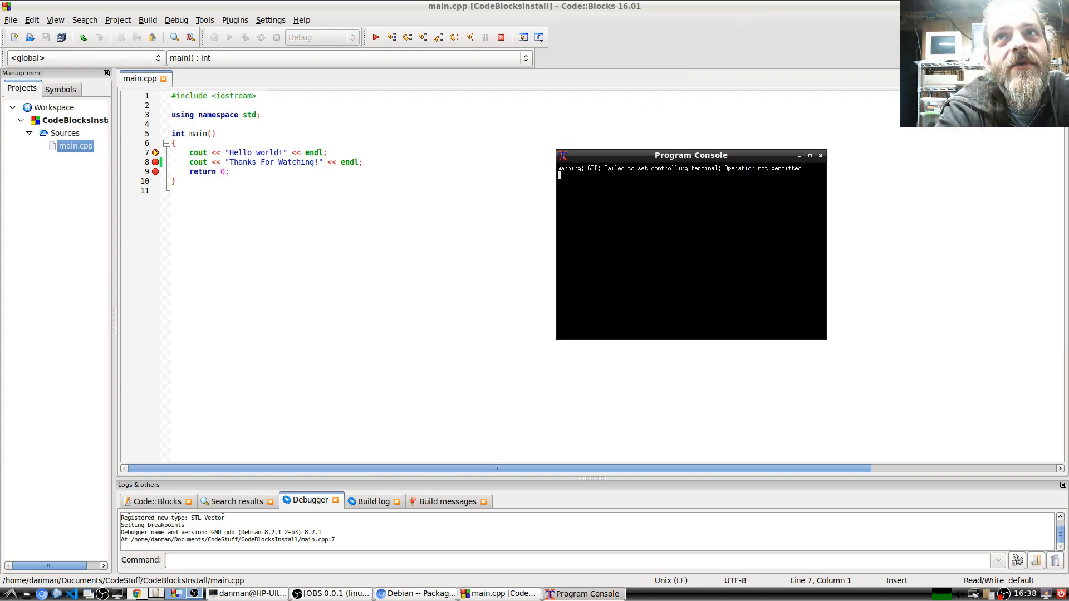
drag(742, 160, 585, 208)
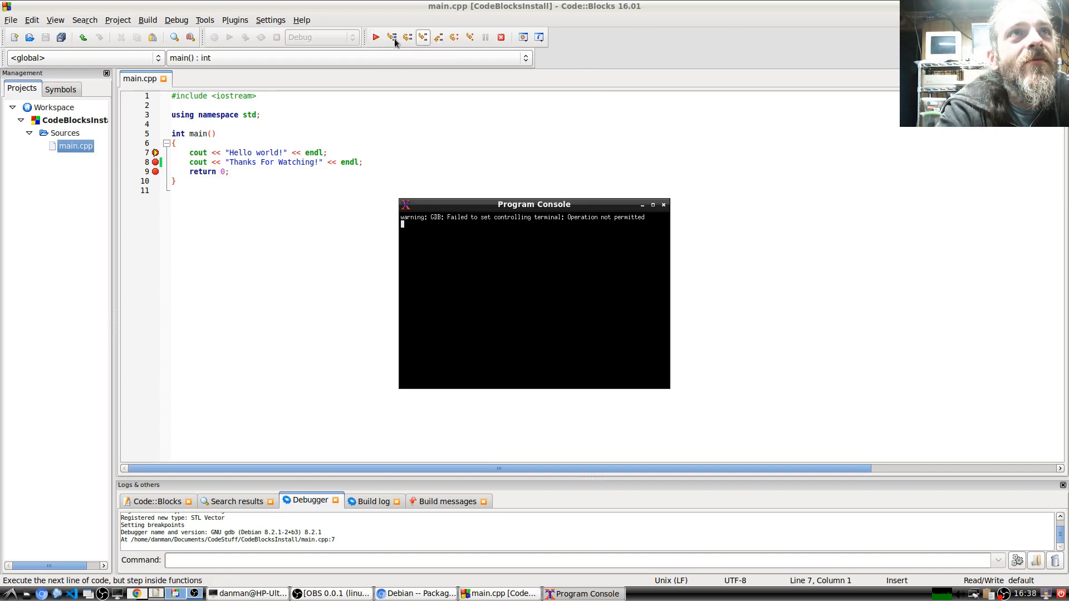
Continue through the breakpoints on lines 8 and 9, checking the console output at each stop, and let the program finish.
click(376, 38)
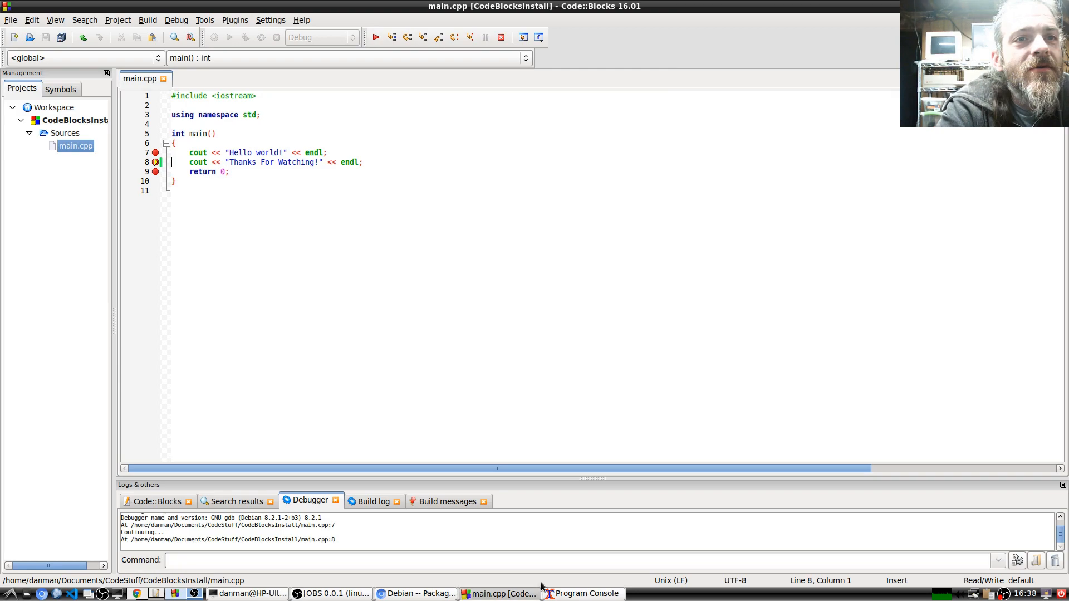
click(556, 598)
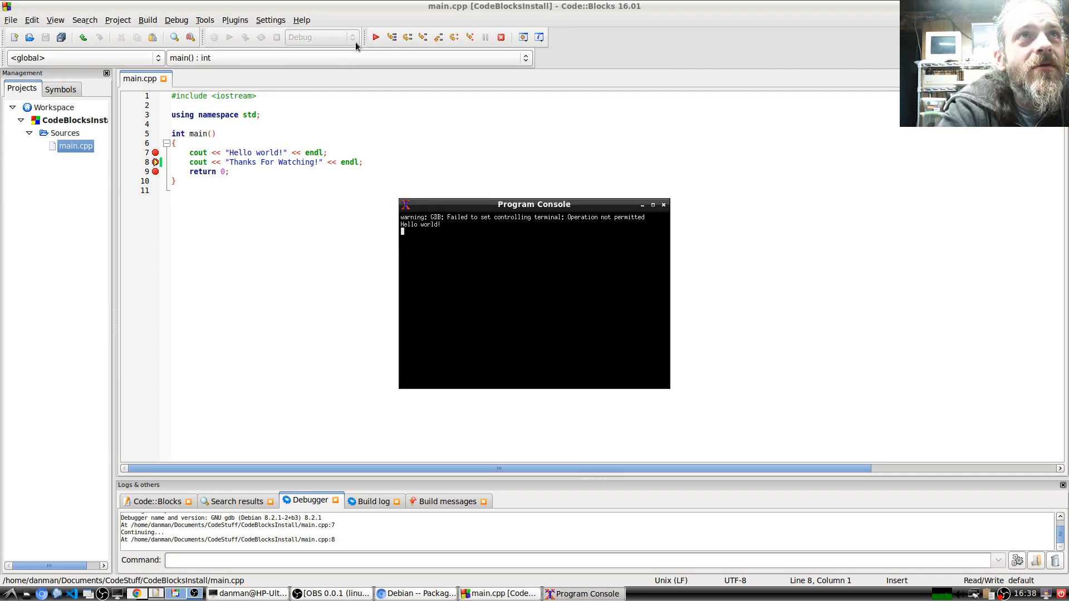
click(376, 38)
click(571, 595)
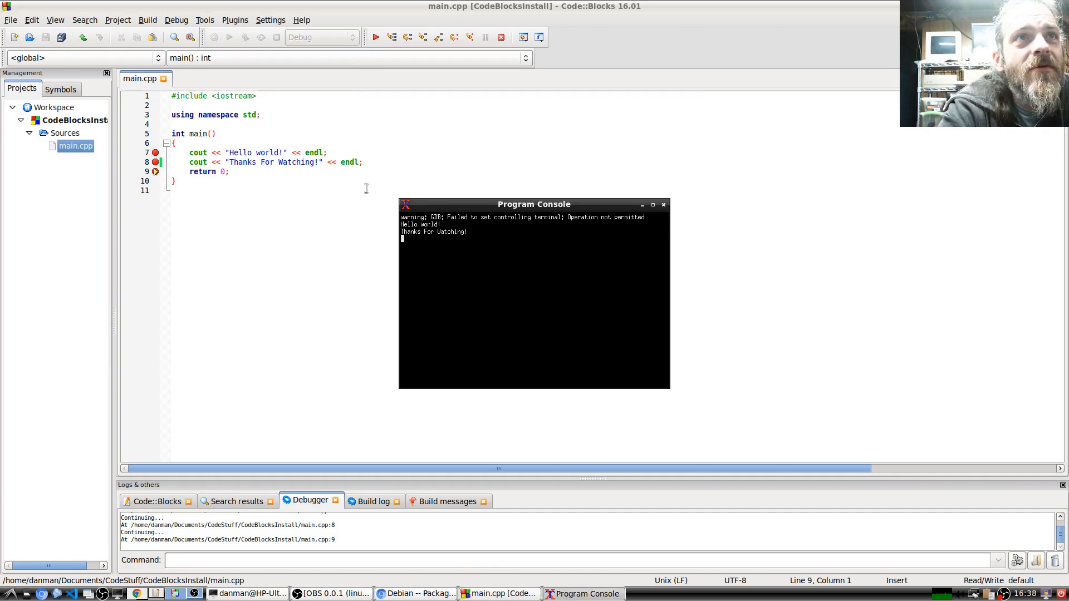
triple_click(402, 233)
click(376, 38)
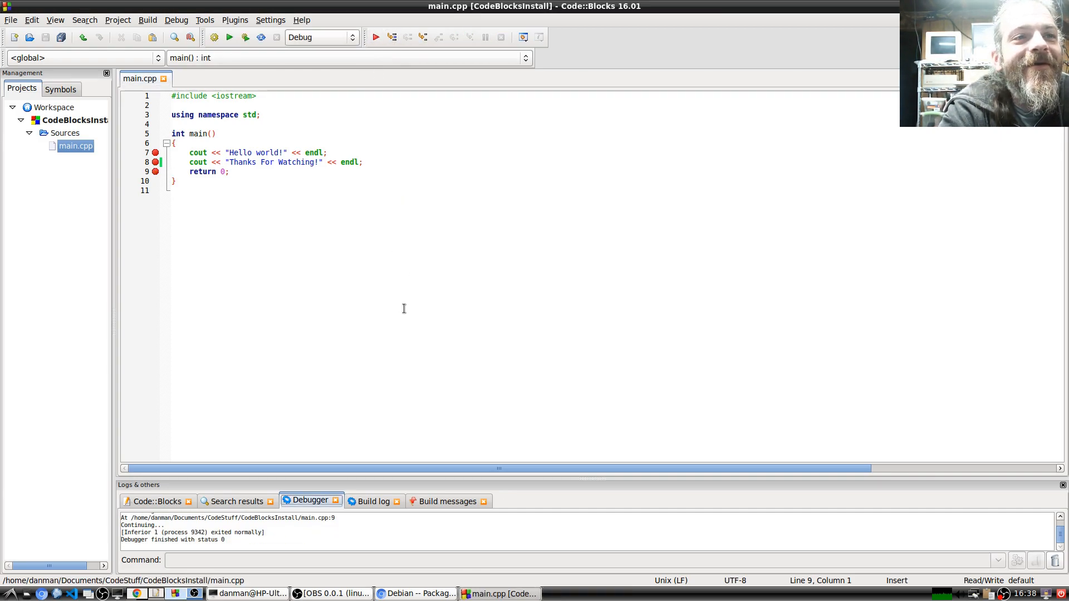